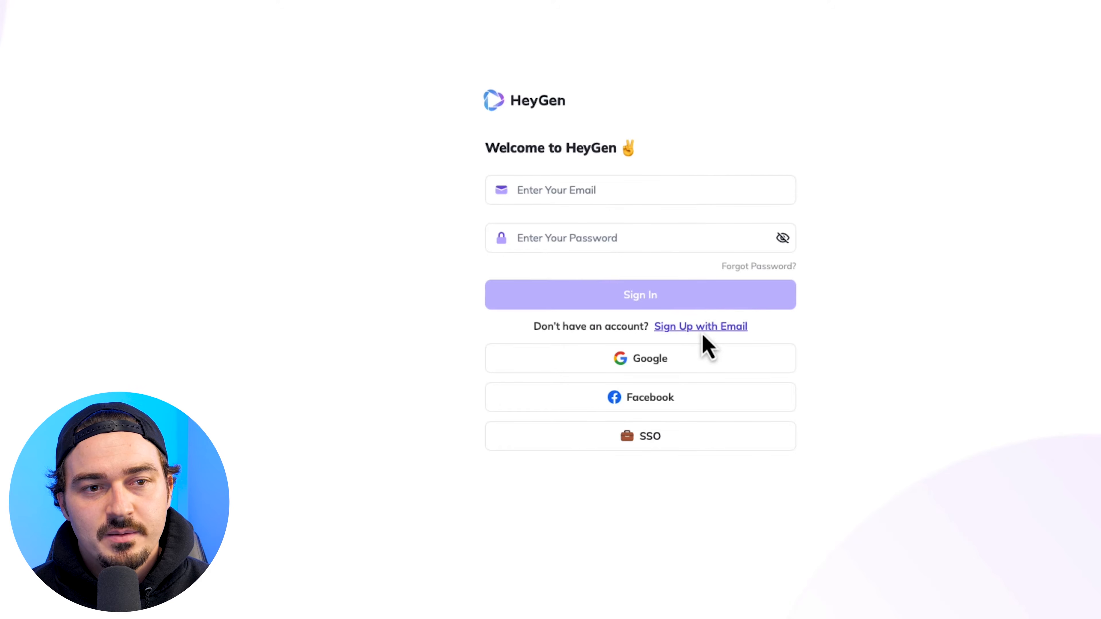
Sign up for a HeyGen account with an existing Google account and confirm the sign-in.
left_click(705, 328)
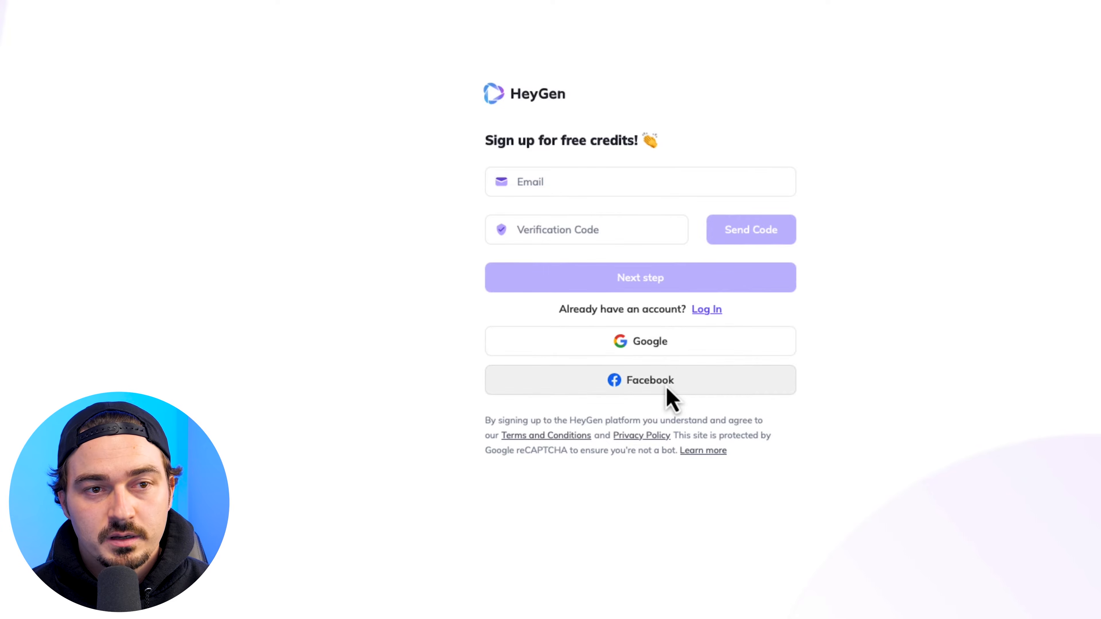
left_click(646, 351)
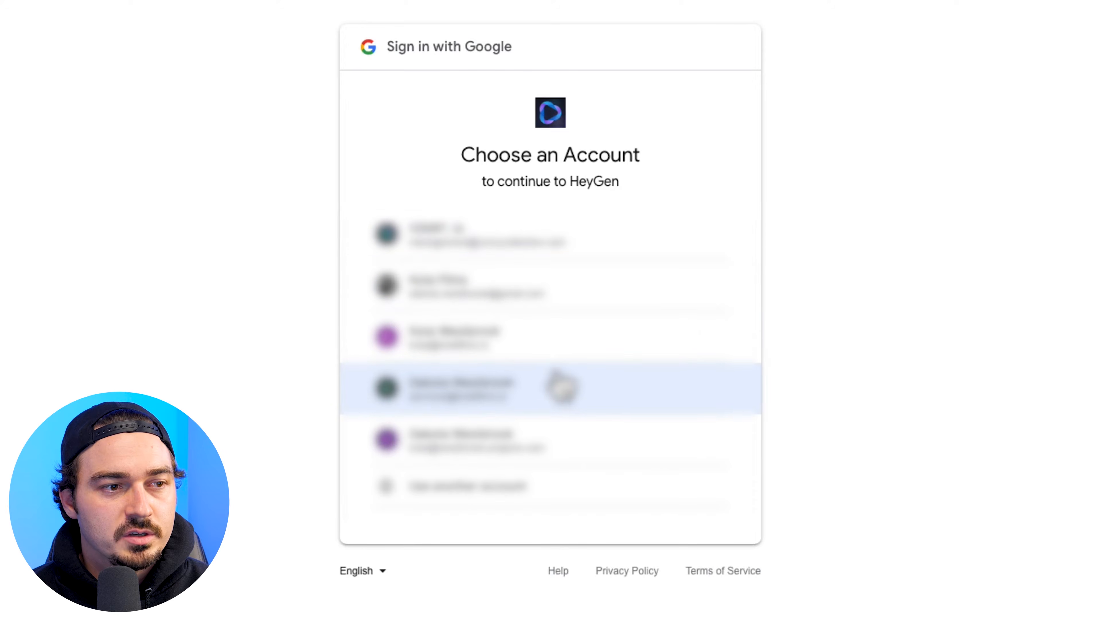
left_click(549, 390)
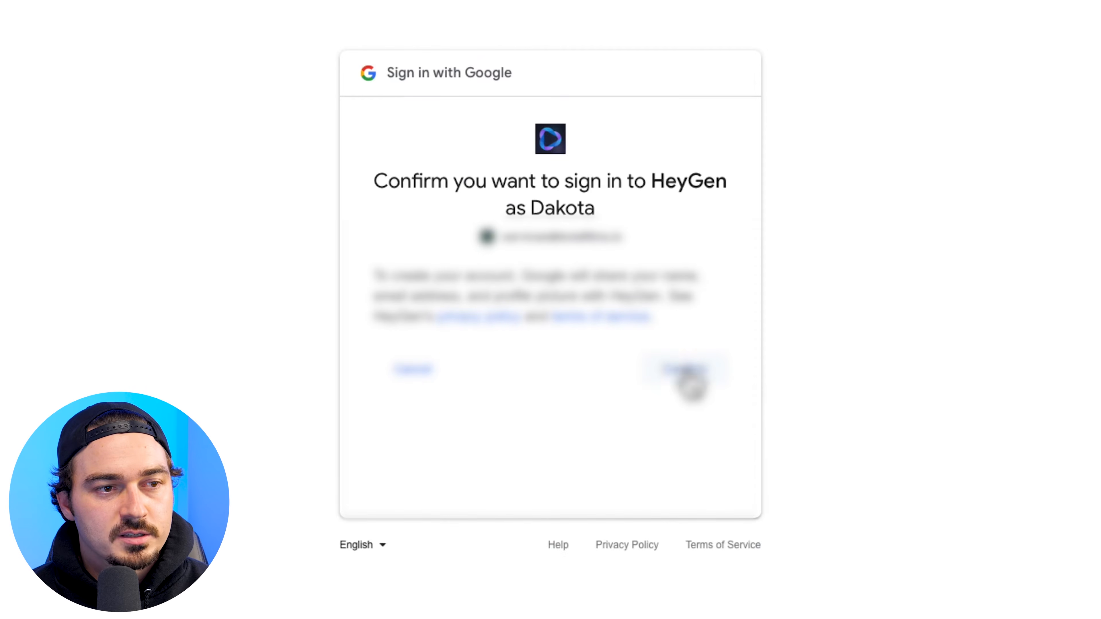
left_click(686, 374)
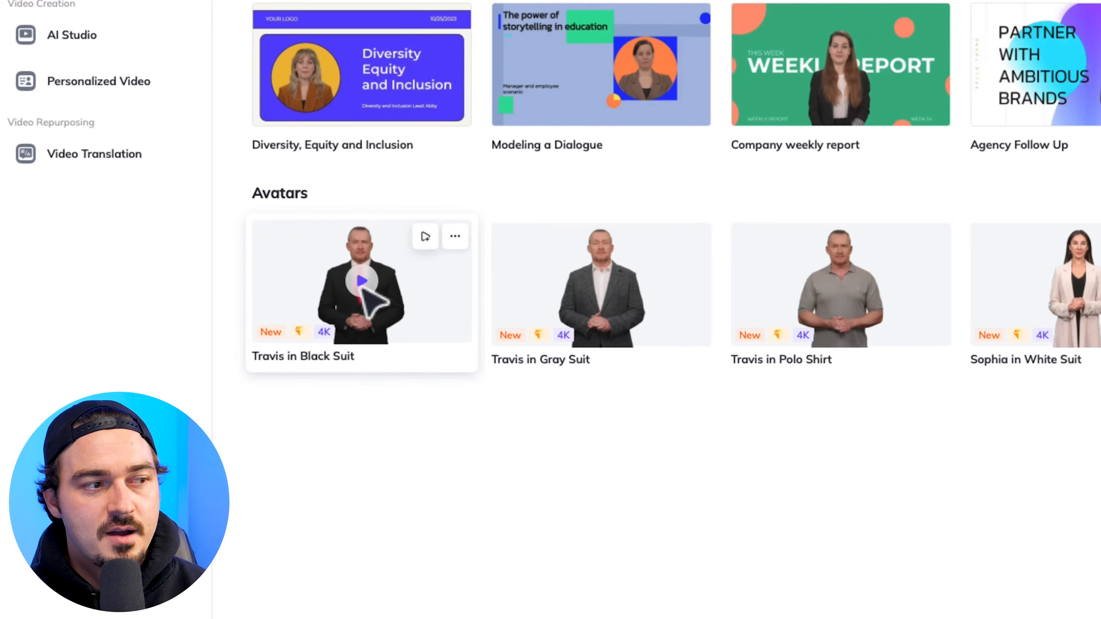
Play the preview of the Travis in Black Suit avatar and open that avatar for editing.
left_click(362, 293)
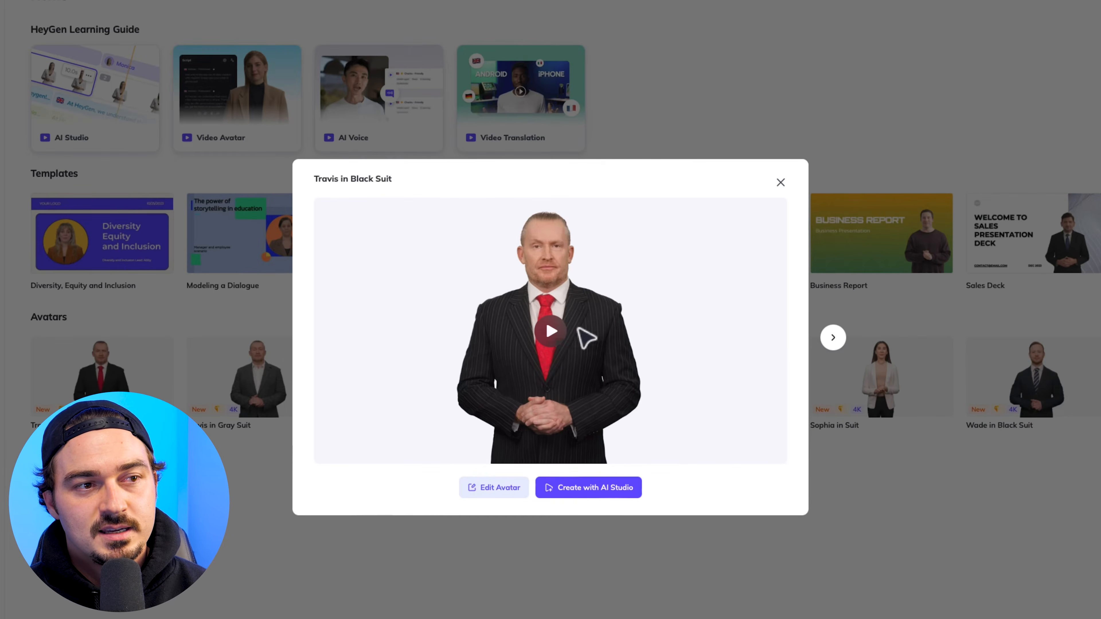
left_click(556, 340)
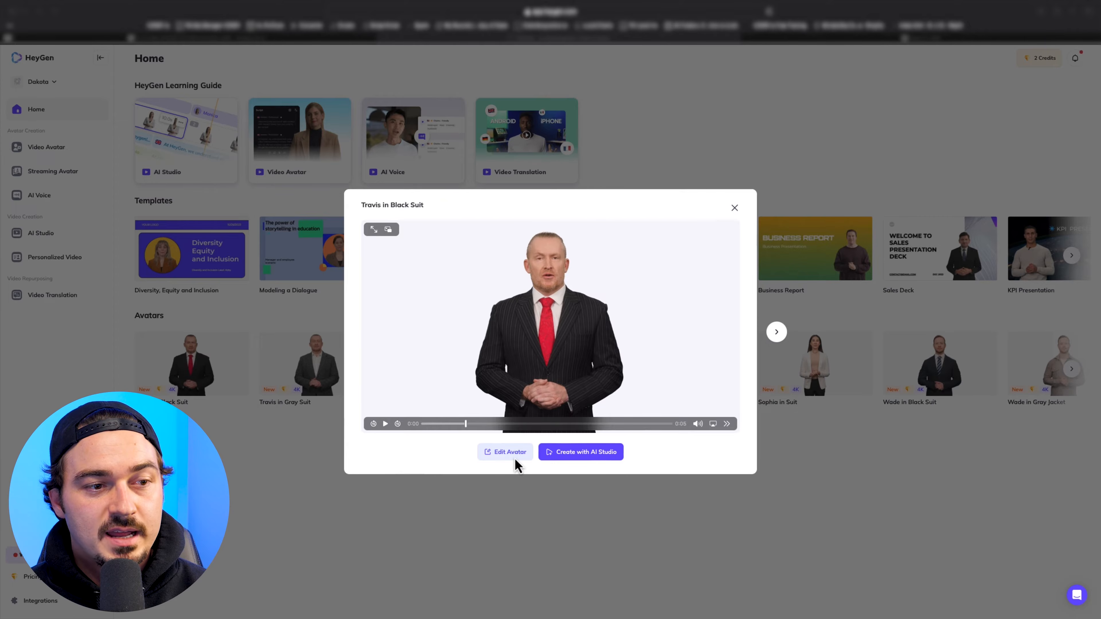
left_click(509, 454)
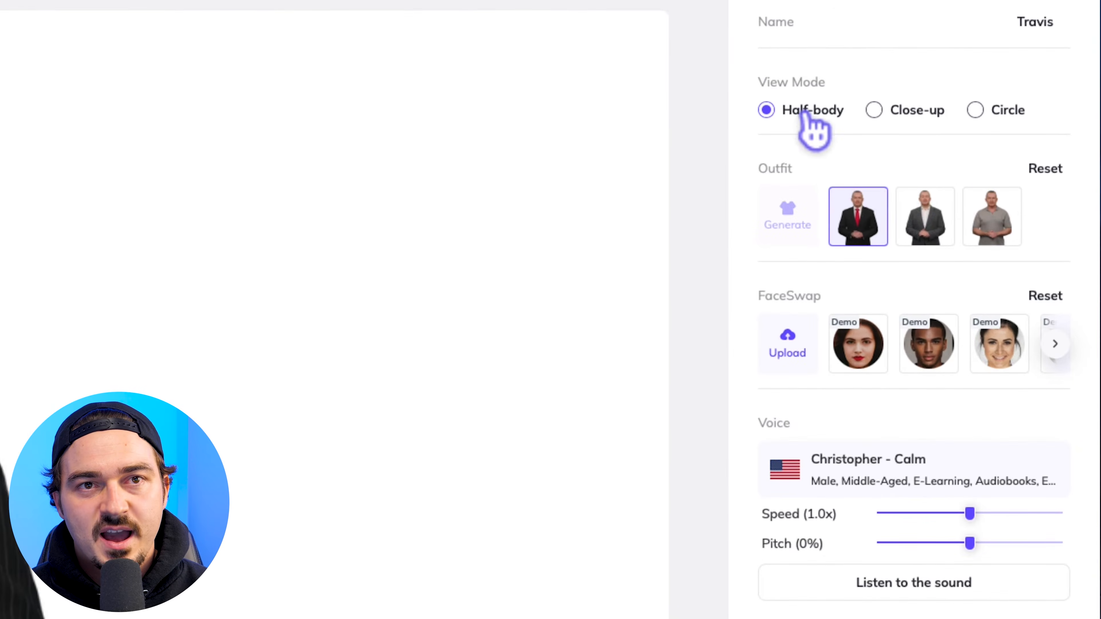
Try the Close-up and Circle view modes and the gray suit and polo shirt outfits on Travis, and leave without saving.
left_click(893, 113)
left_click(1001, 112)
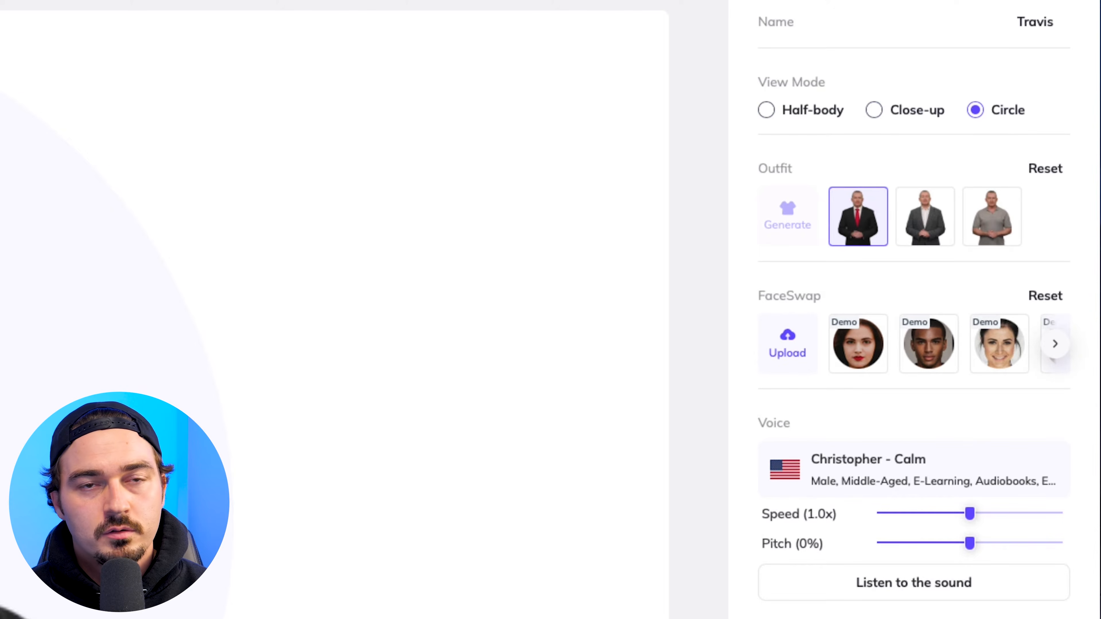
left_click(766, 110)
left_click(926, 237)
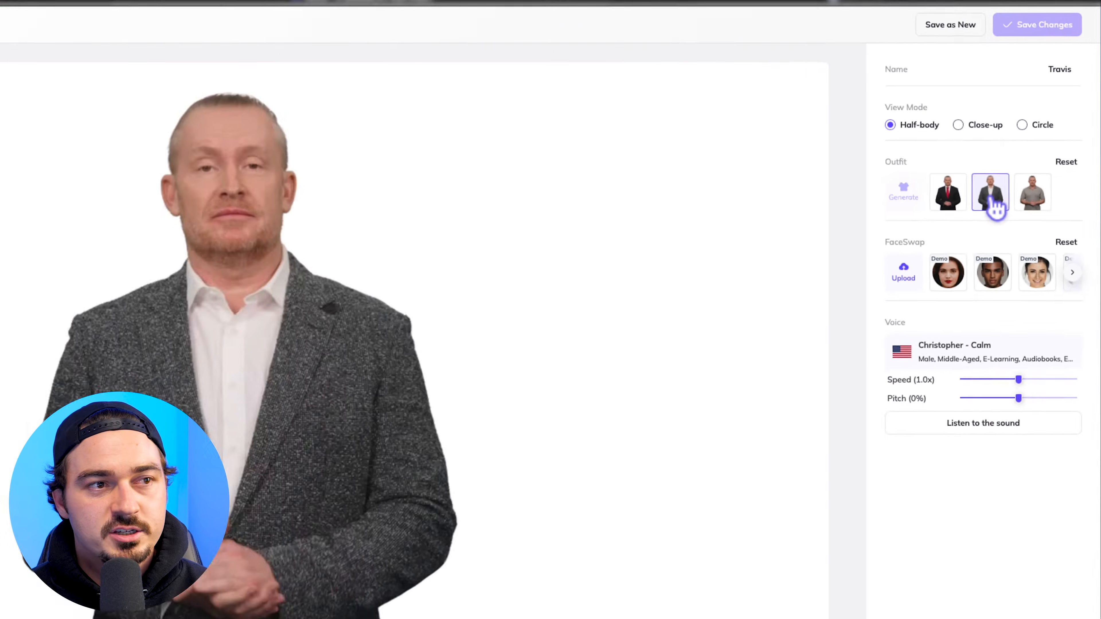
left_click(1029, 194)
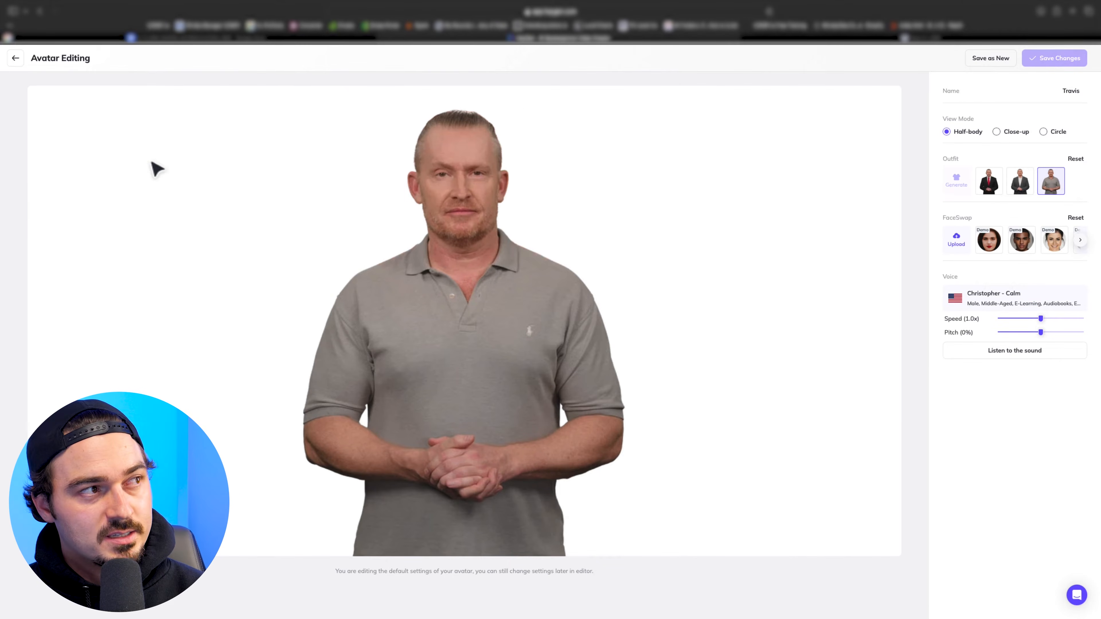
left_click(16, 60)
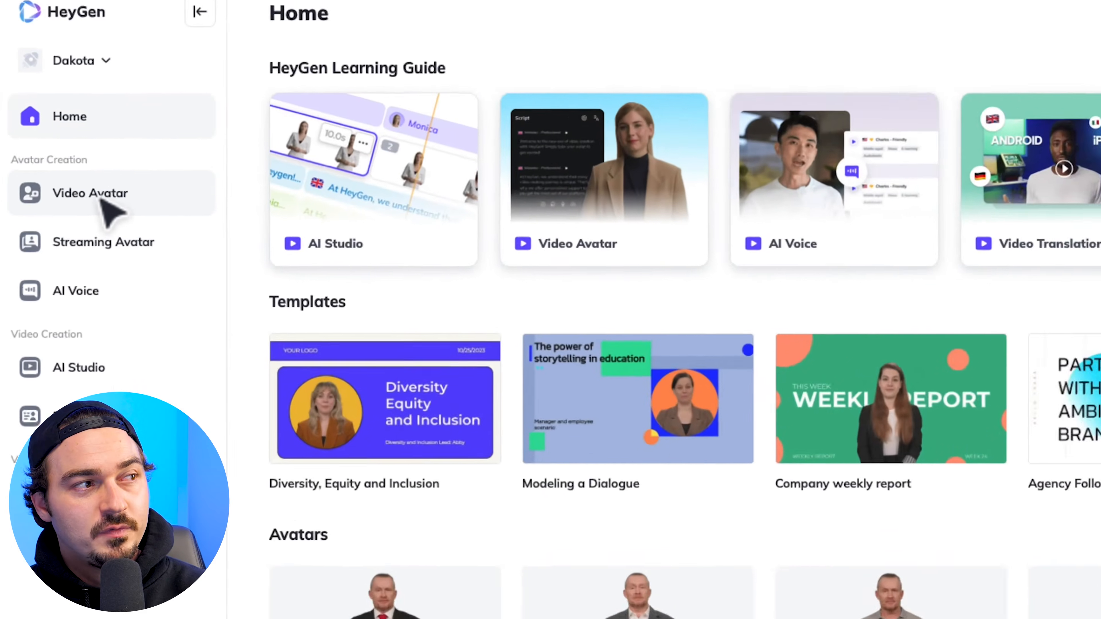
Request an Instant Avatar from the video avatars page and choose the Creator plan with 30 credits on monthly billing.
left_click(49, 149)
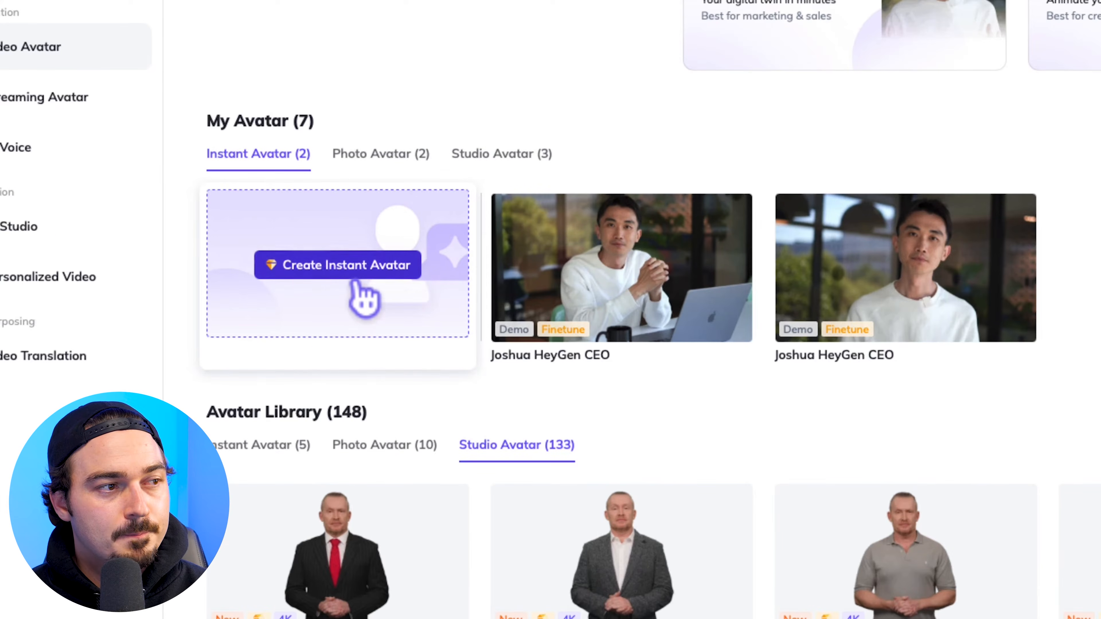
left_click(355, 274)
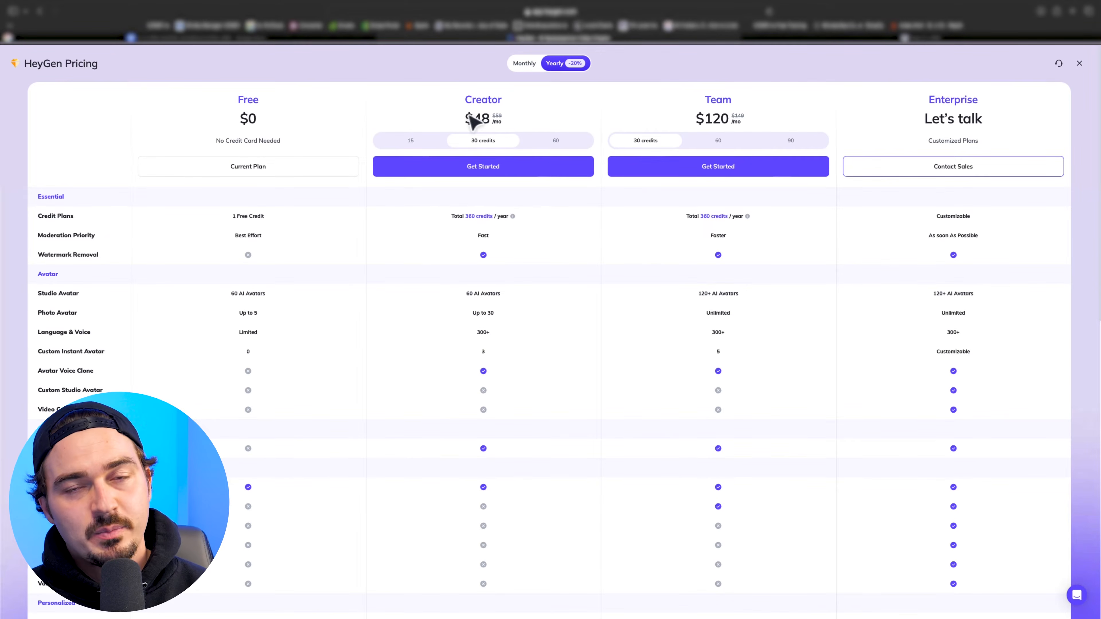
left_click(537, 66)
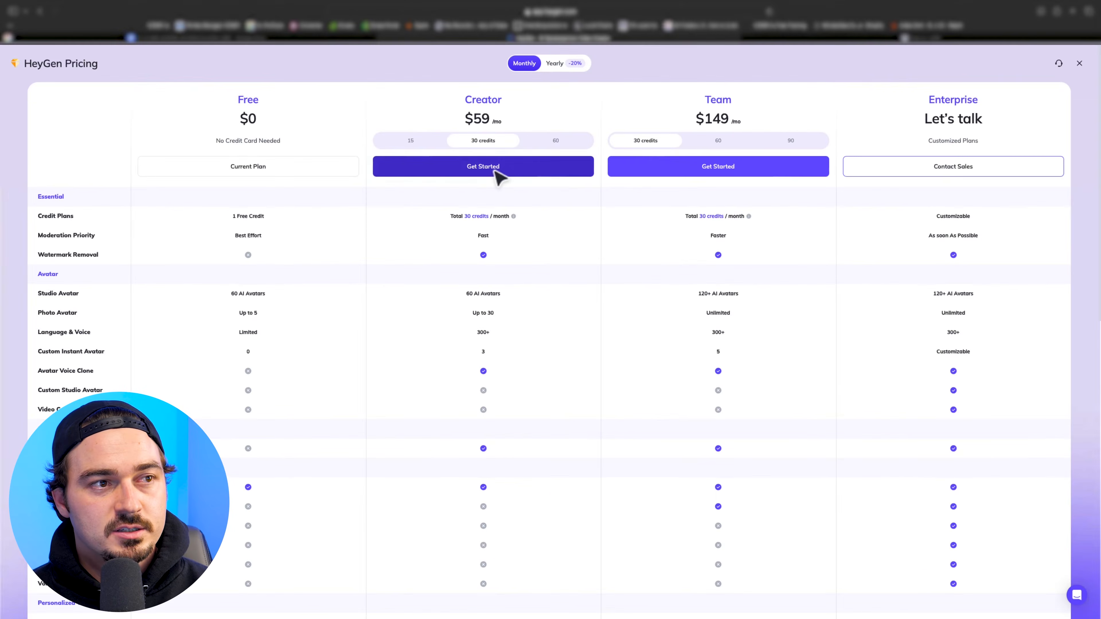
left_click(500, 178)
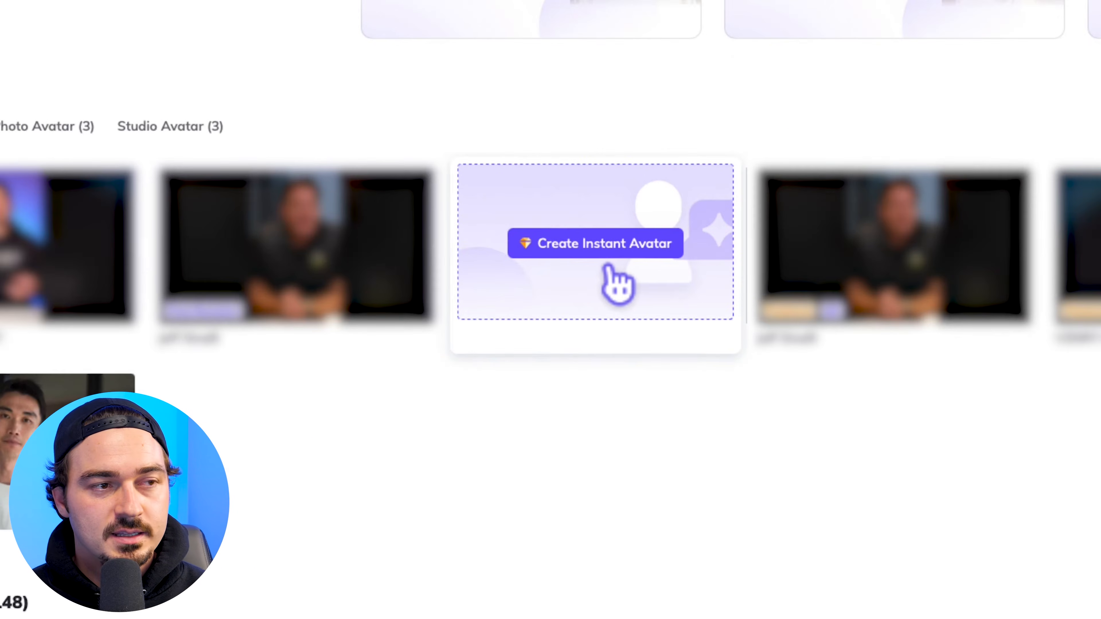
Start a new Instant Avatar and go through the intro video and text instructions to the footage upload stage.
left_click(592, 248)
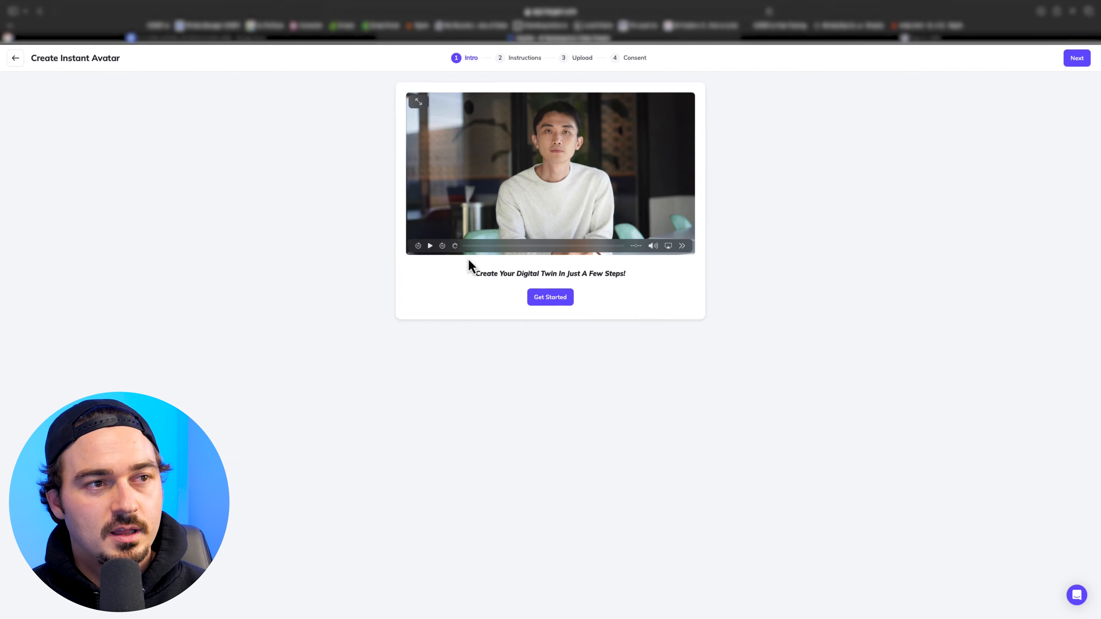
left_click(431, 246)
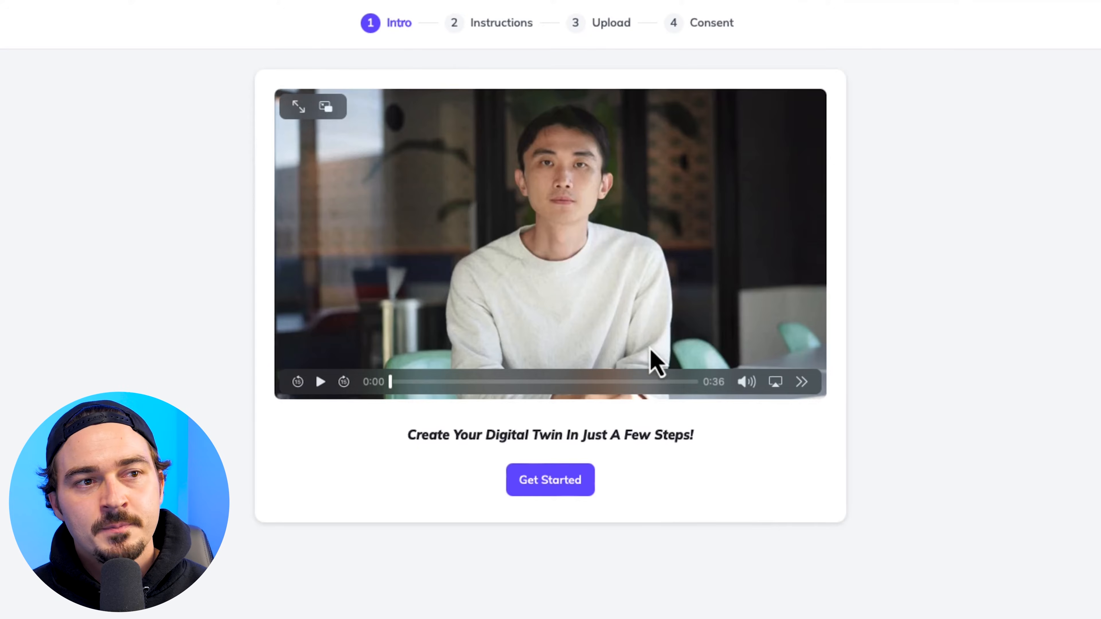
left_click(571, 473)
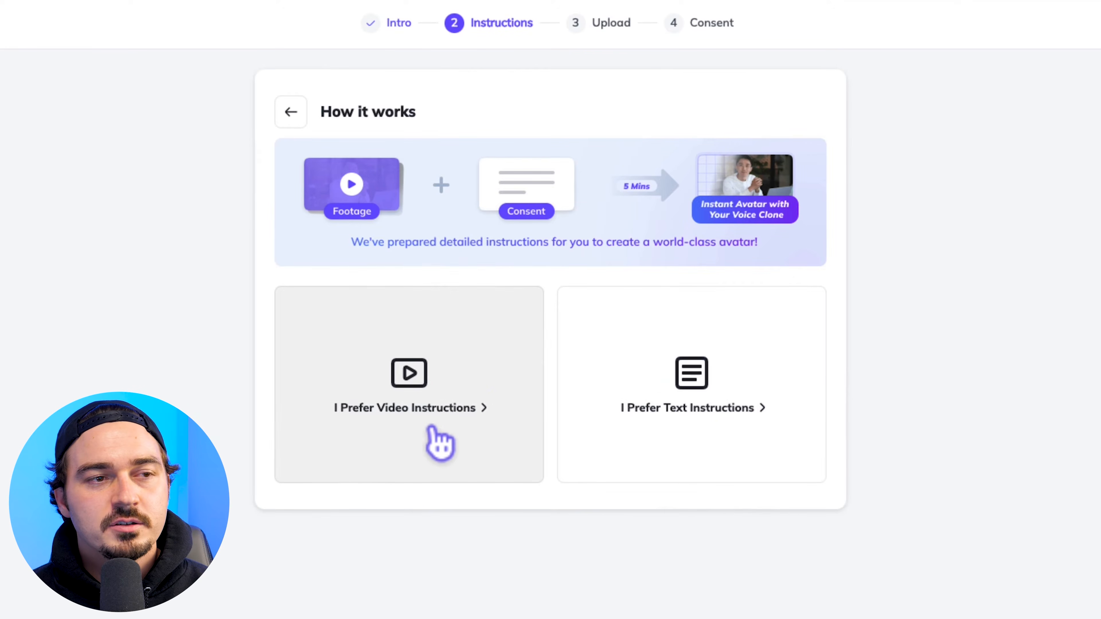
left_click(700, 429)
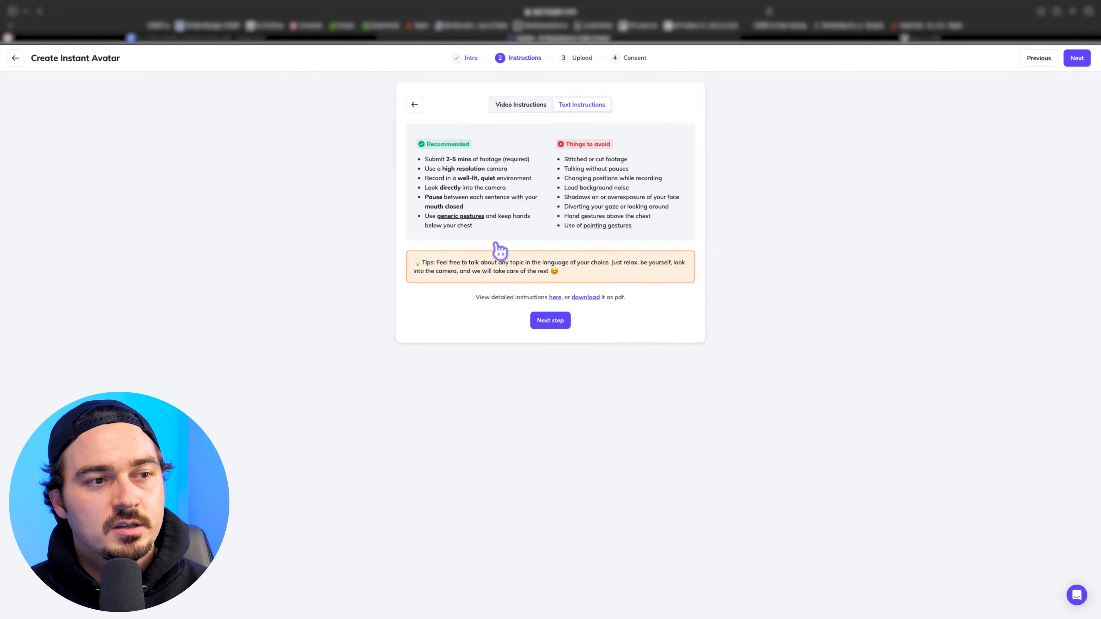
left_click(551, 322)
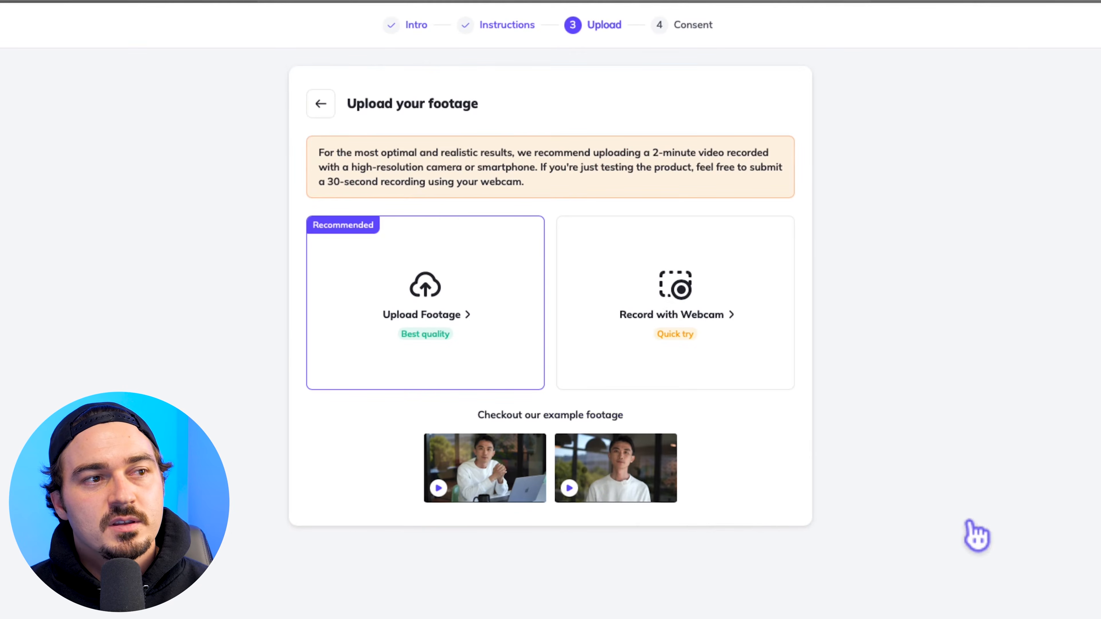
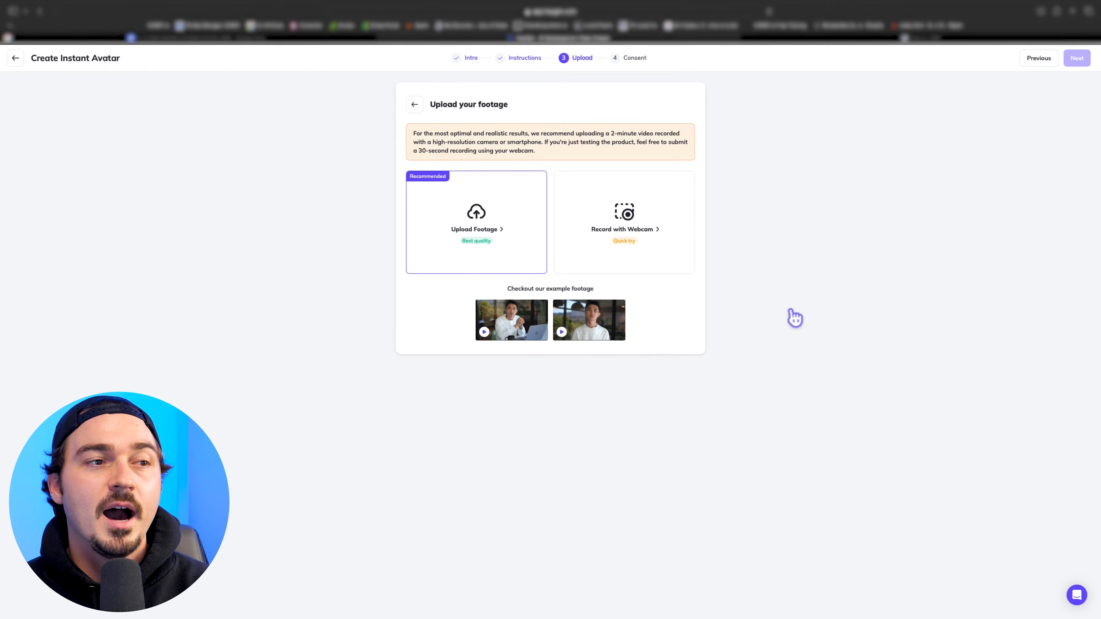
Upload the recorded avatar footage as a local video file from the 14TB backup drive.
left_click(490, 225)
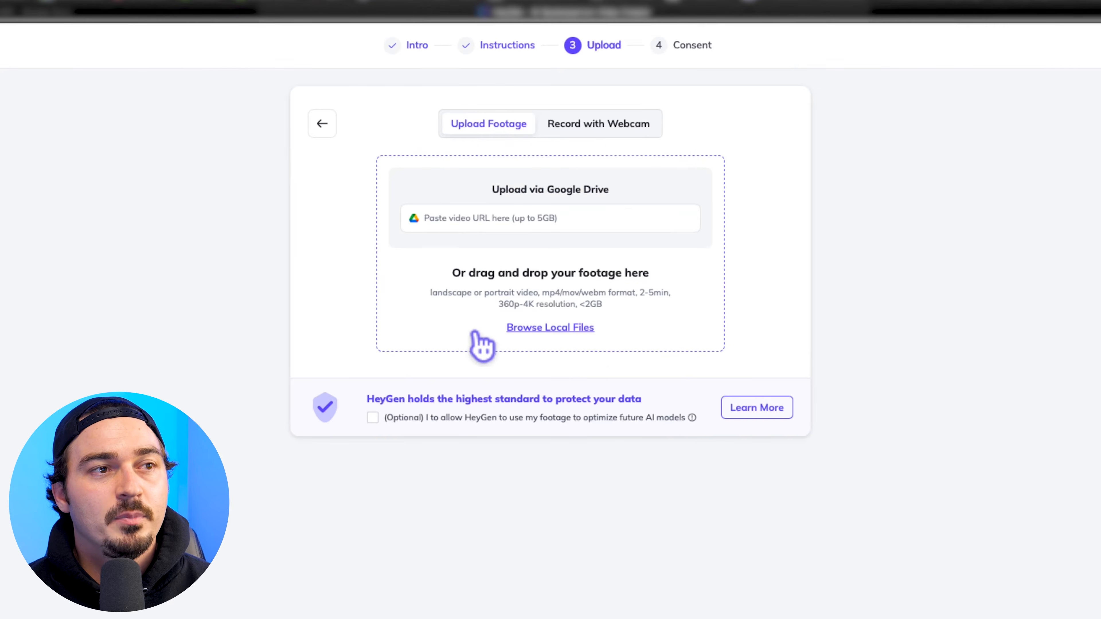
left_click(566, 329)
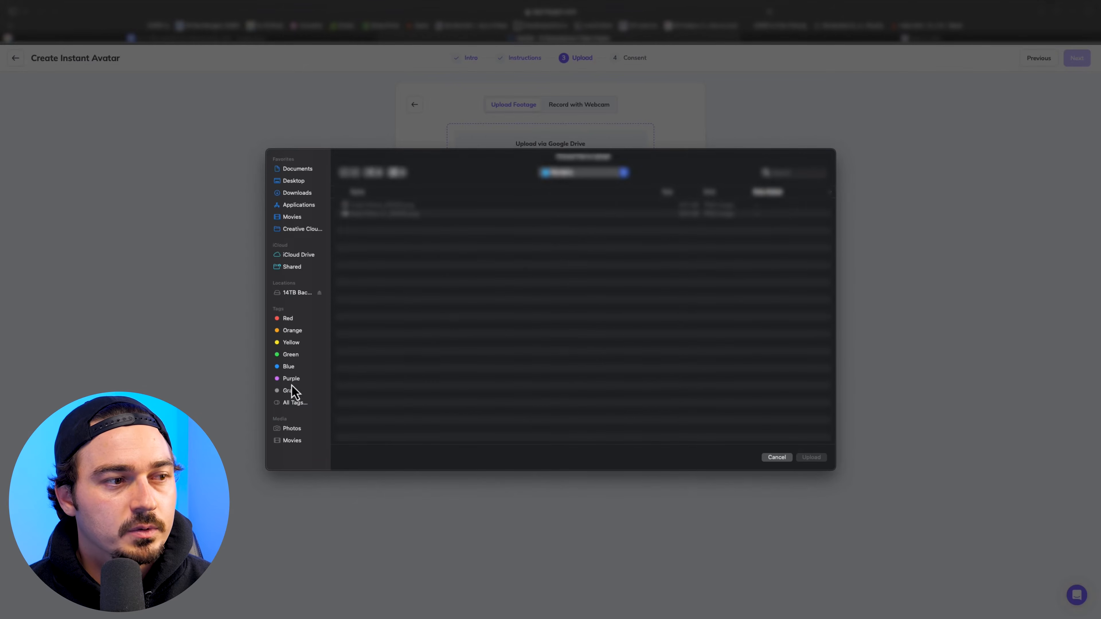
left_click(303, 293)
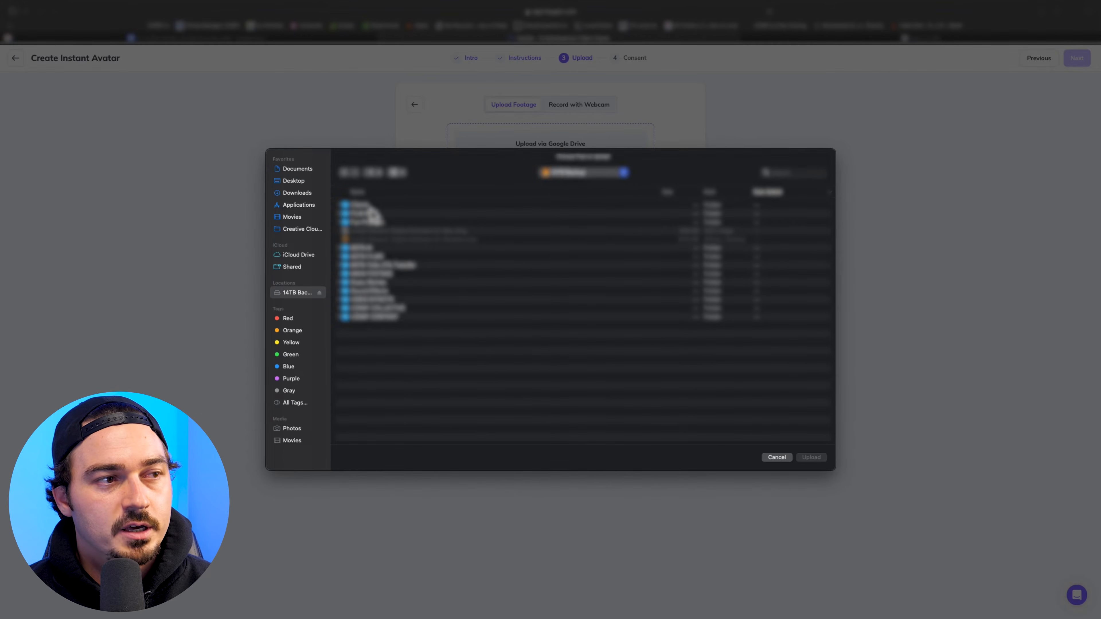
double_click(372, 214)
double_click(398, 208)
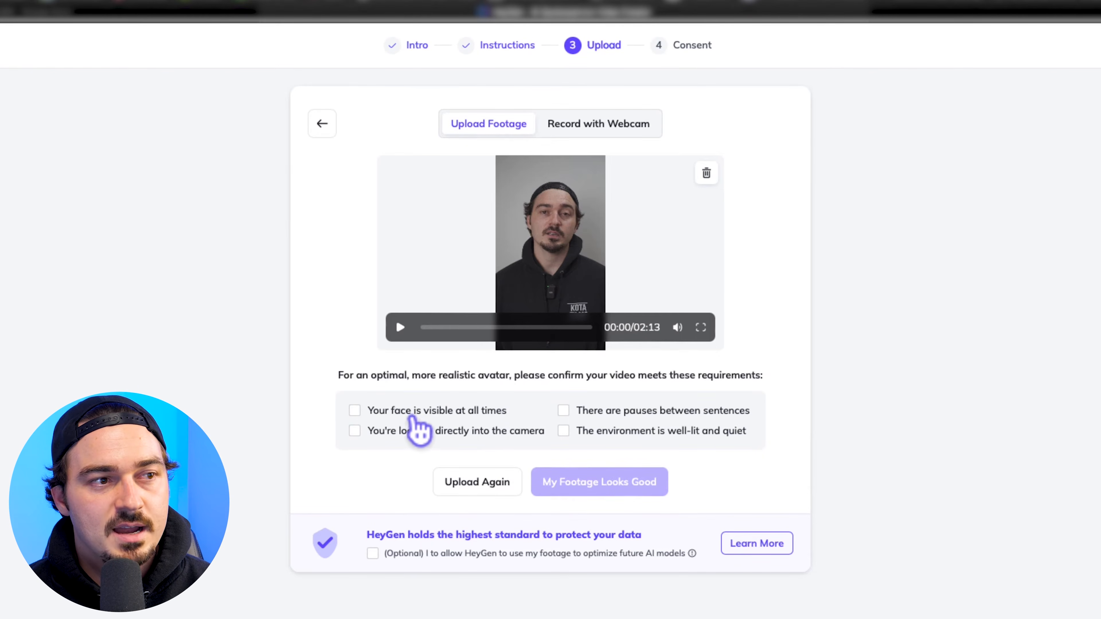
Confirm that the footage meets all four requirements on face visibility, gaze, pauses and environment, and approve it.
left_click(357, 412)
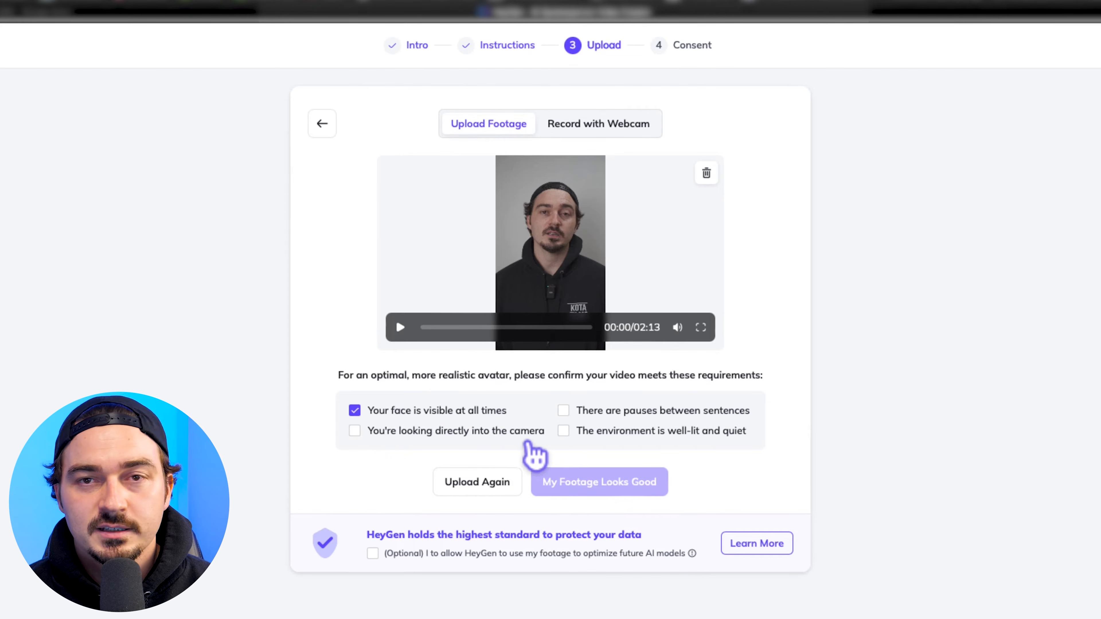
left_click(366, 432)
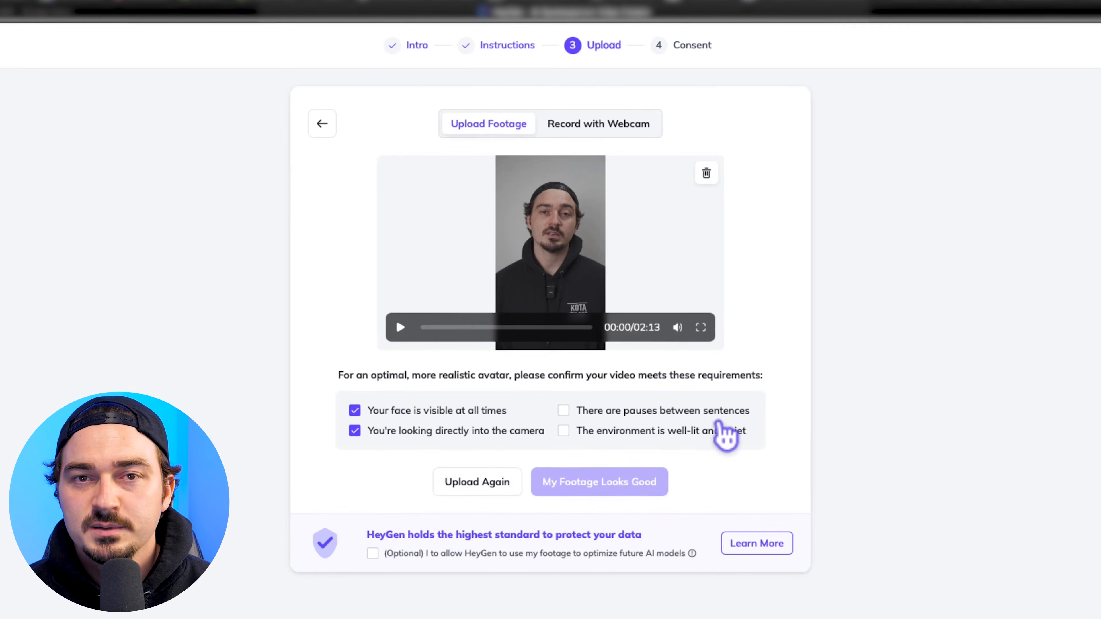
left_click(696, 413)
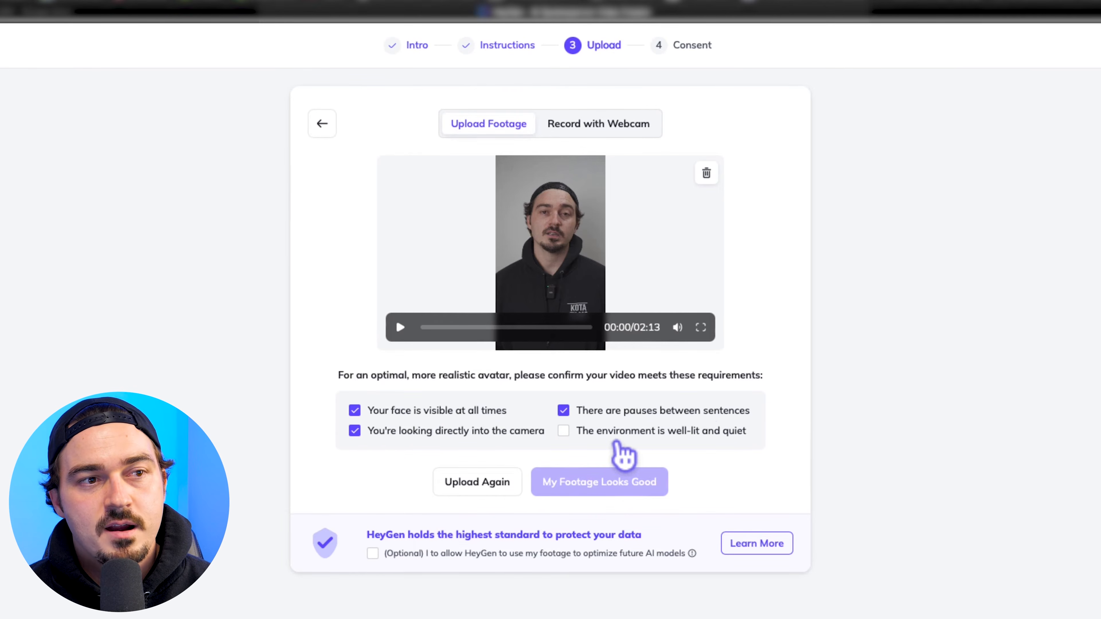
left_click(565, 431)
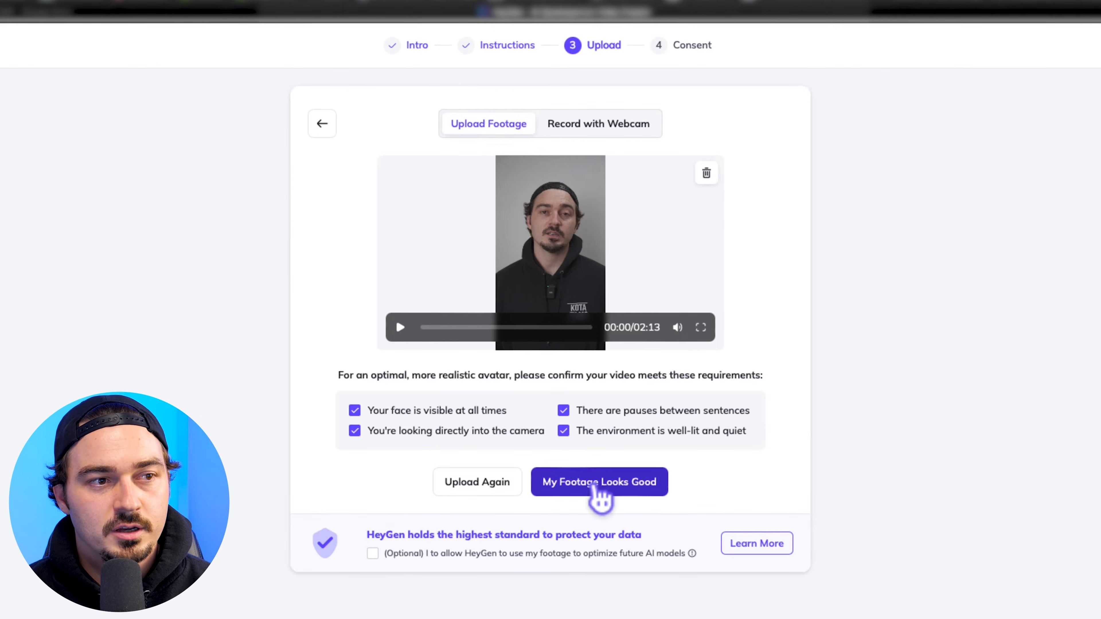
left_click(598, 486)
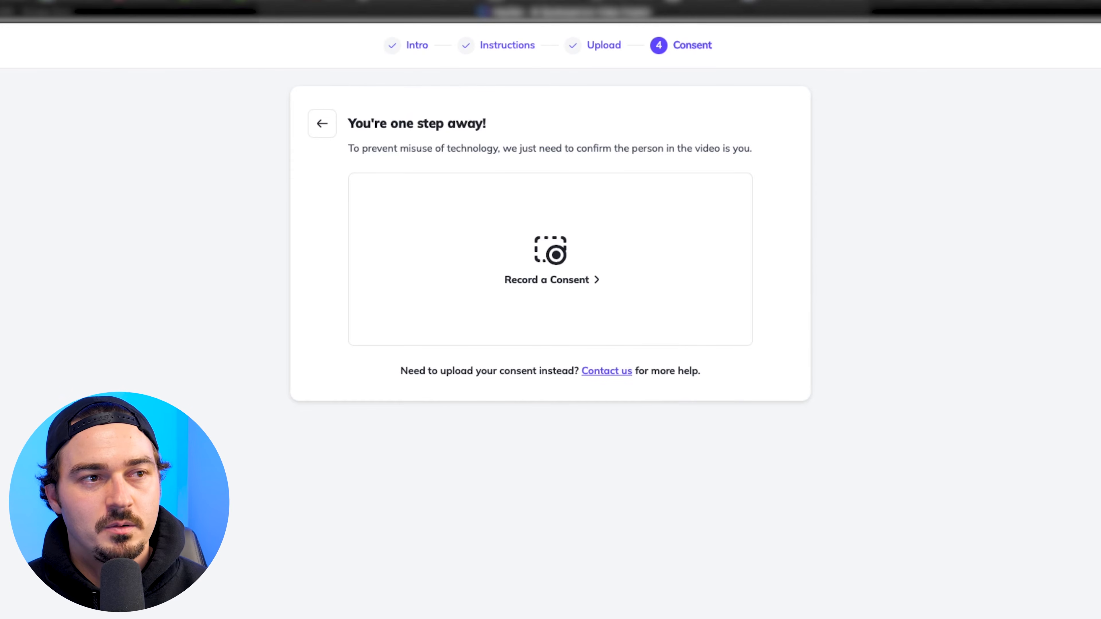
Allow access to the camera and microphone, record the English consent video and submit it.
left_click(592, 273)
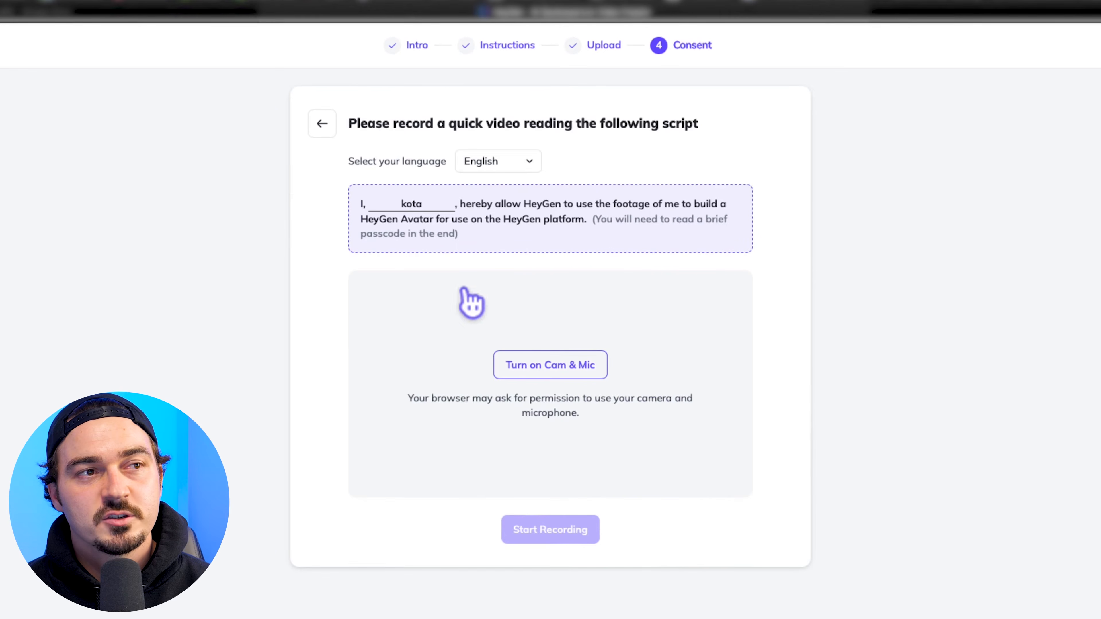
left_click(573, 367)
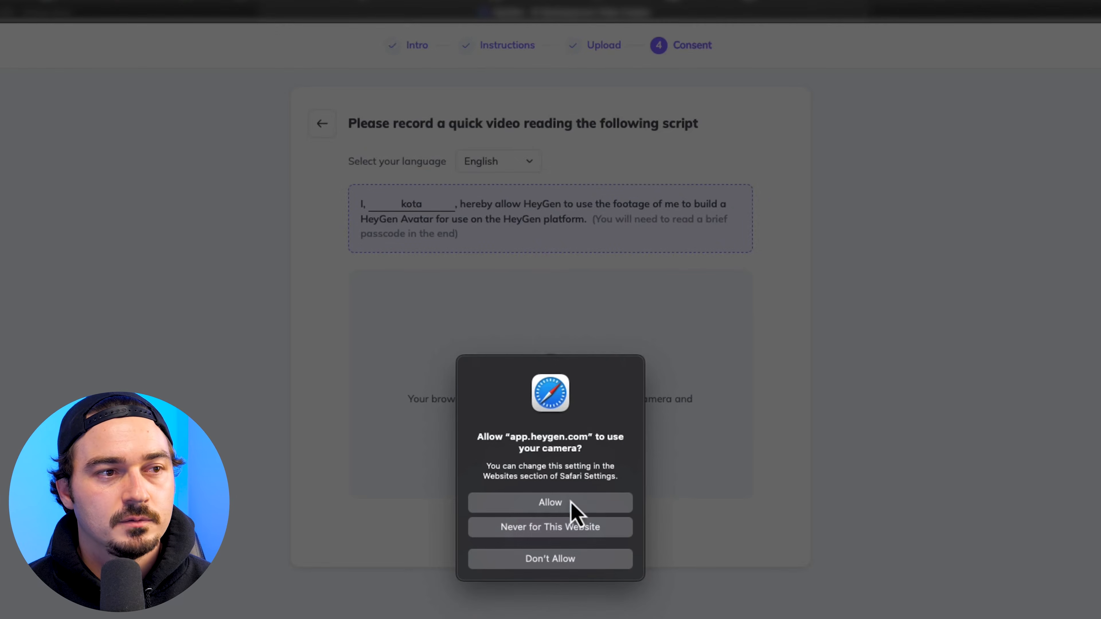
left_click(570, 502)
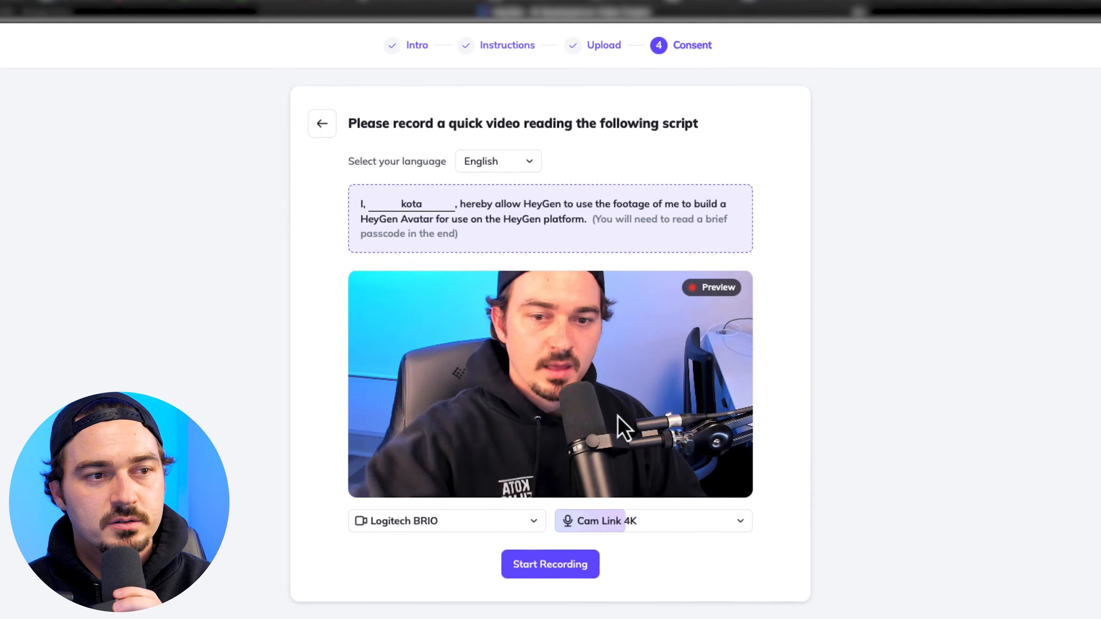
left_click(555, 567)
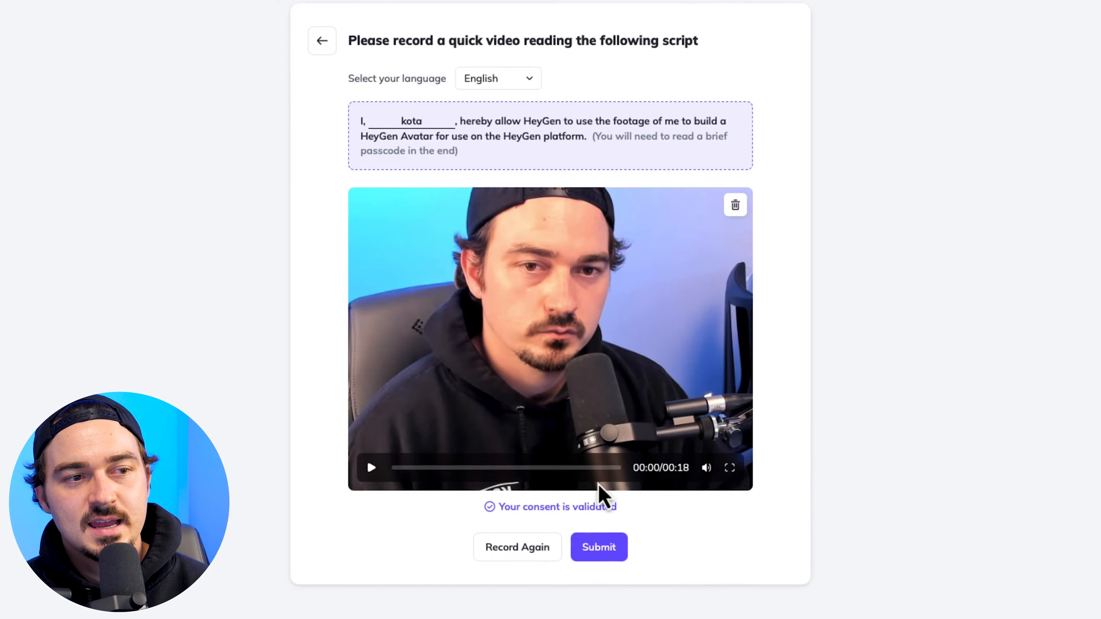
left_click(609, 557)
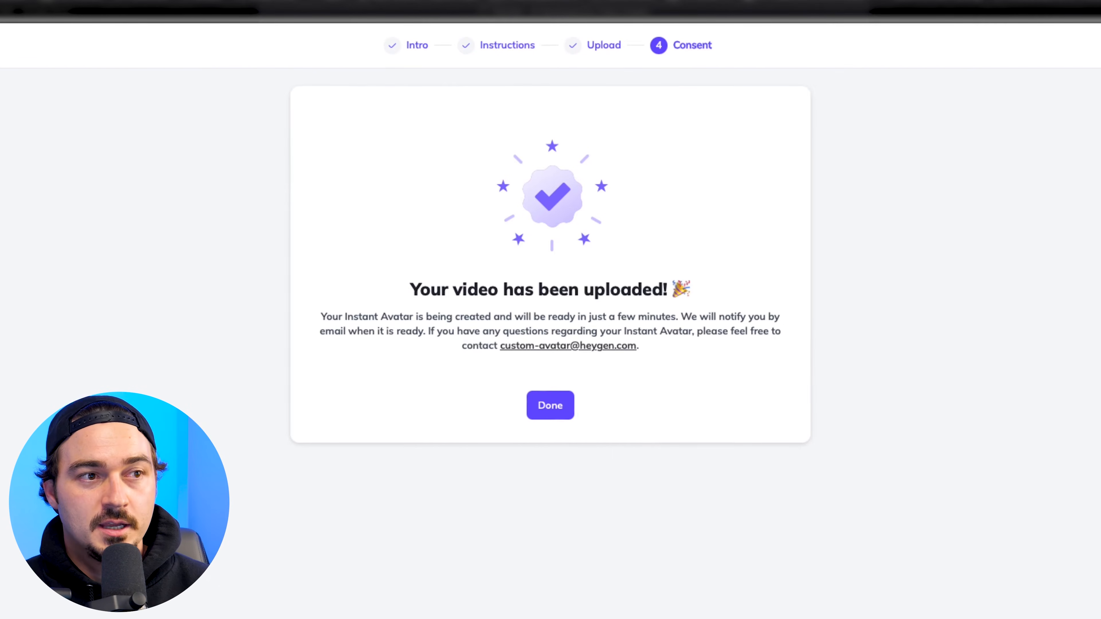
Finish the avatar upload, open the new Instant Avatar and create a portrait video with it in AI Studio.
left_click(564, 412)
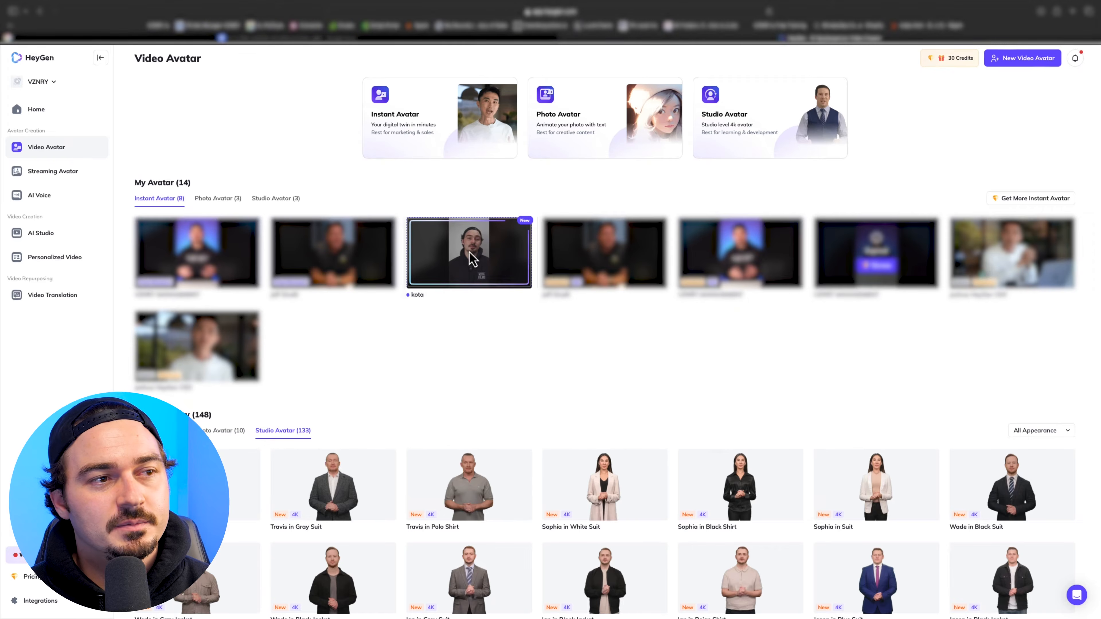
left_click(460, 260)
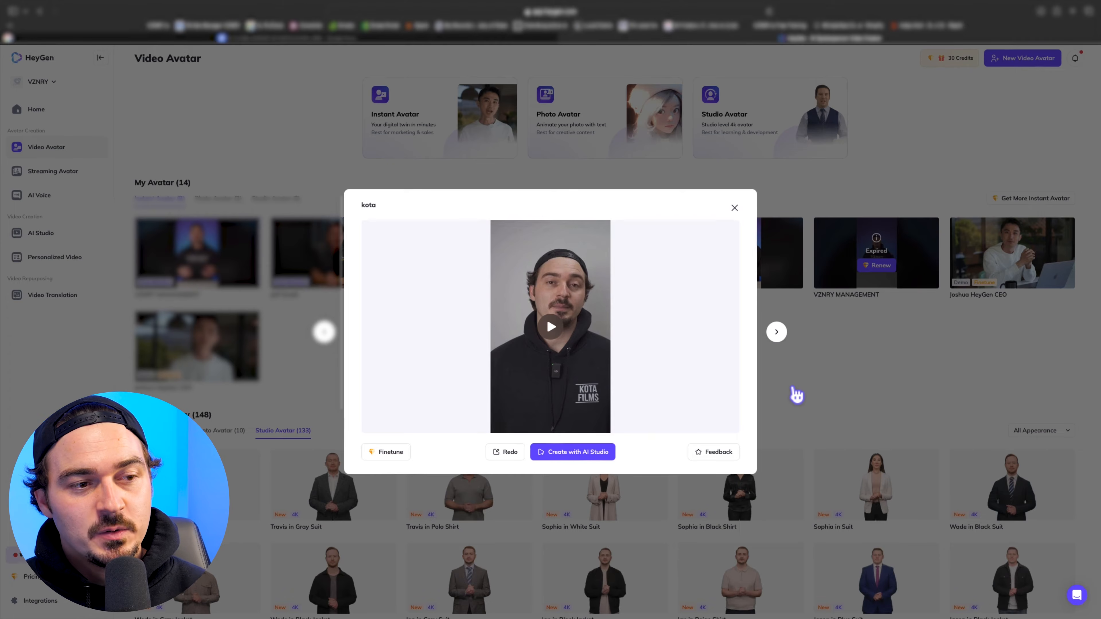
left_click(587, 461)
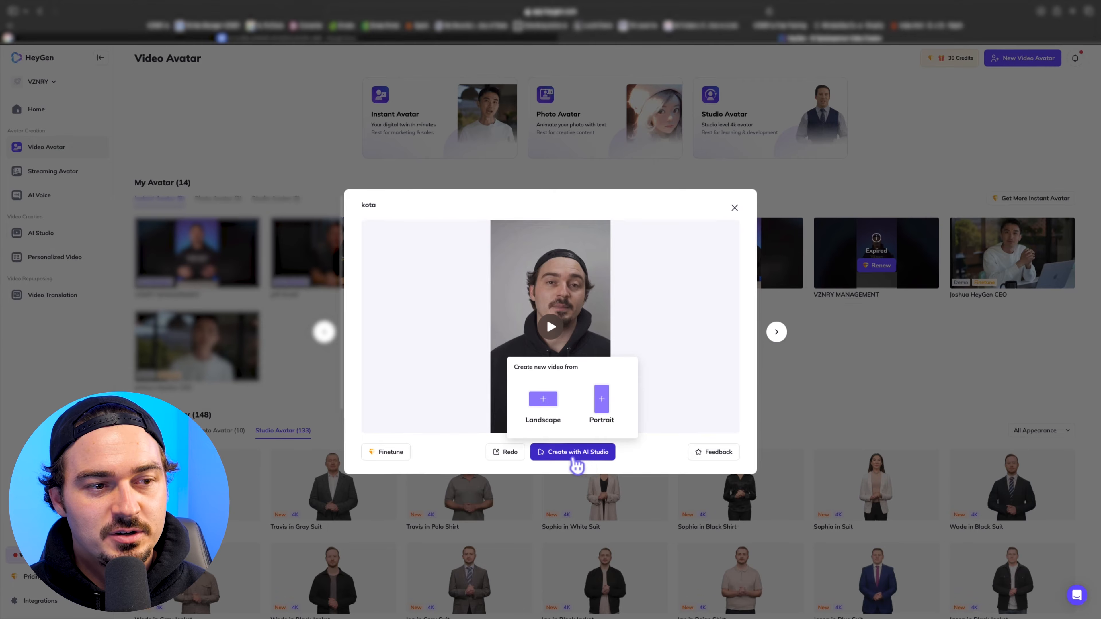
left_click(572, 461)
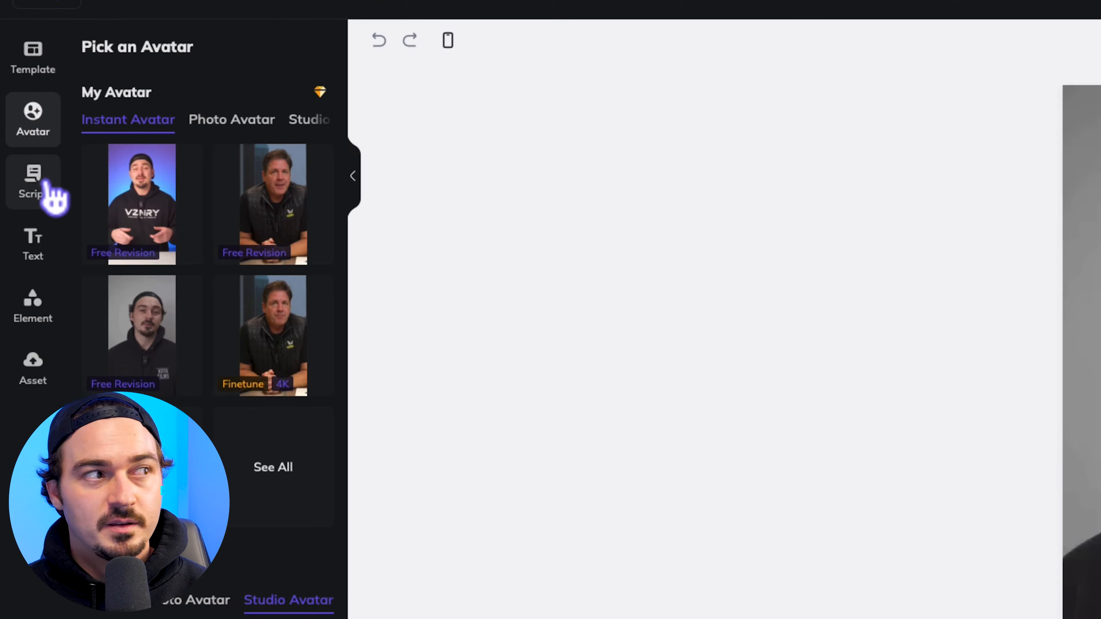
Add the local audio file San Diego Convention Center.m4a from the Downloads folder to the video's script.
left_click(17, 153)
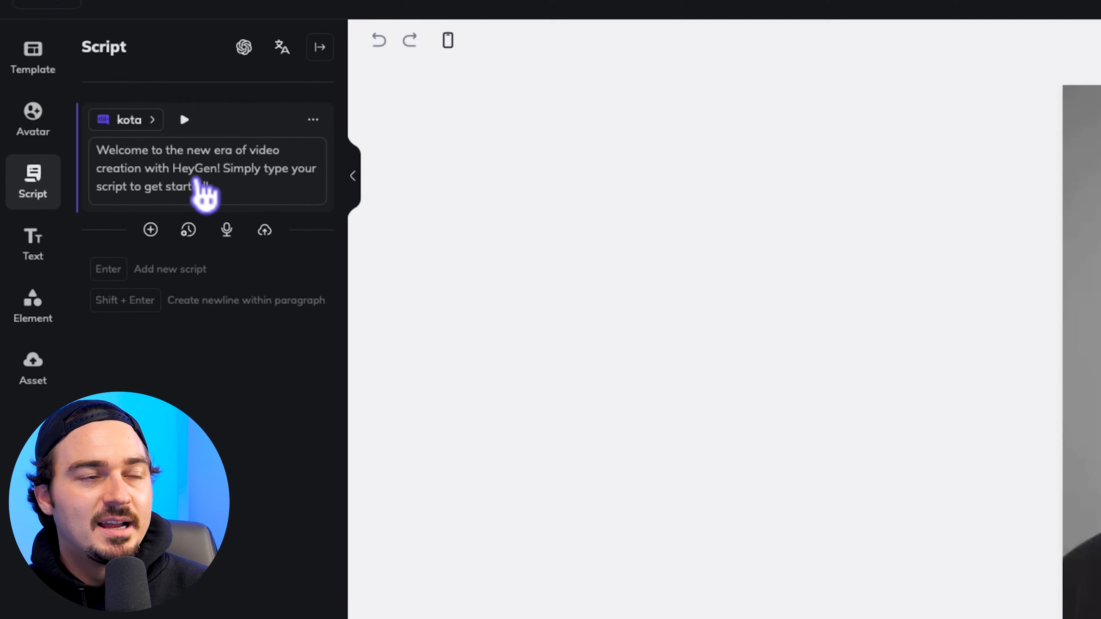
left_click(265, 231)
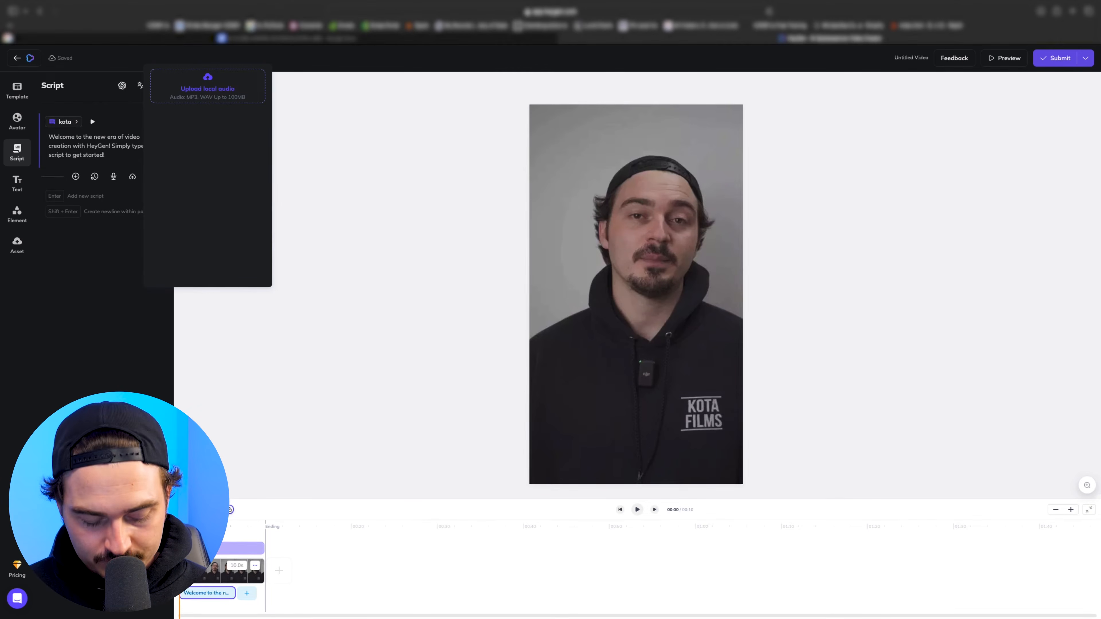
left_click(218, 92)
left_click(290, 194)
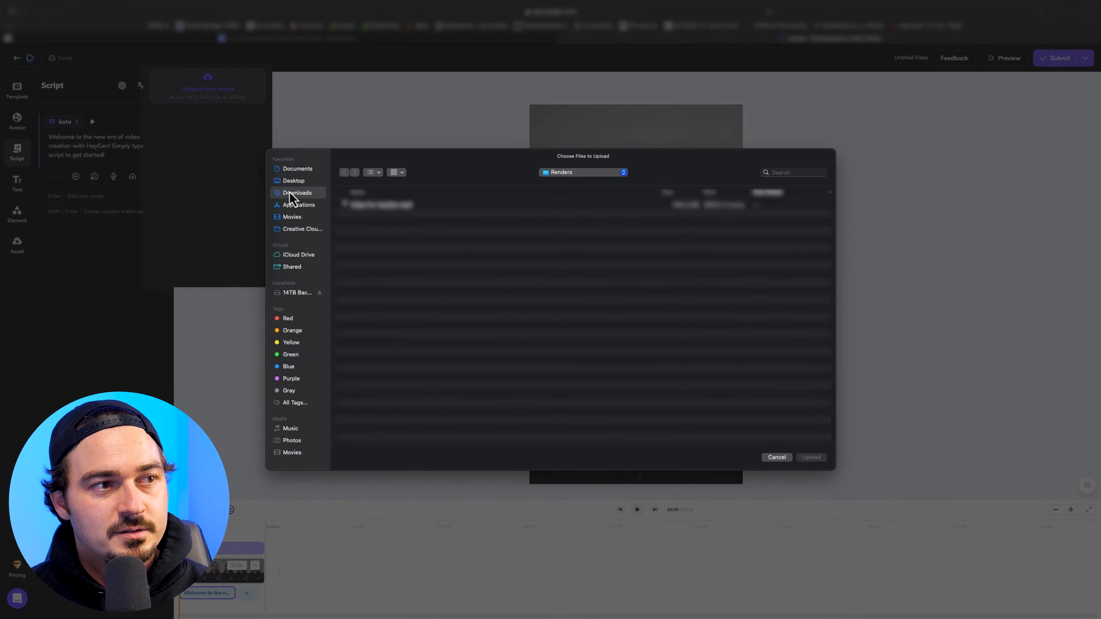
double_click(374, 206)
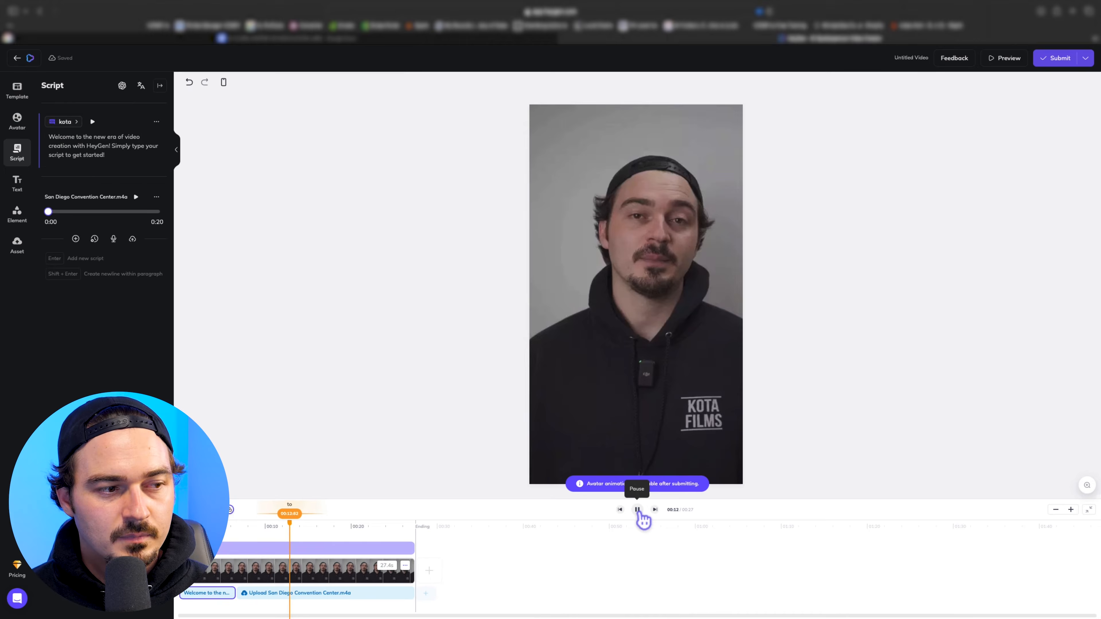
Pause playback, delete the default welcome script from the timeline and move the playhead back toward the start.
left_click(639, 512)
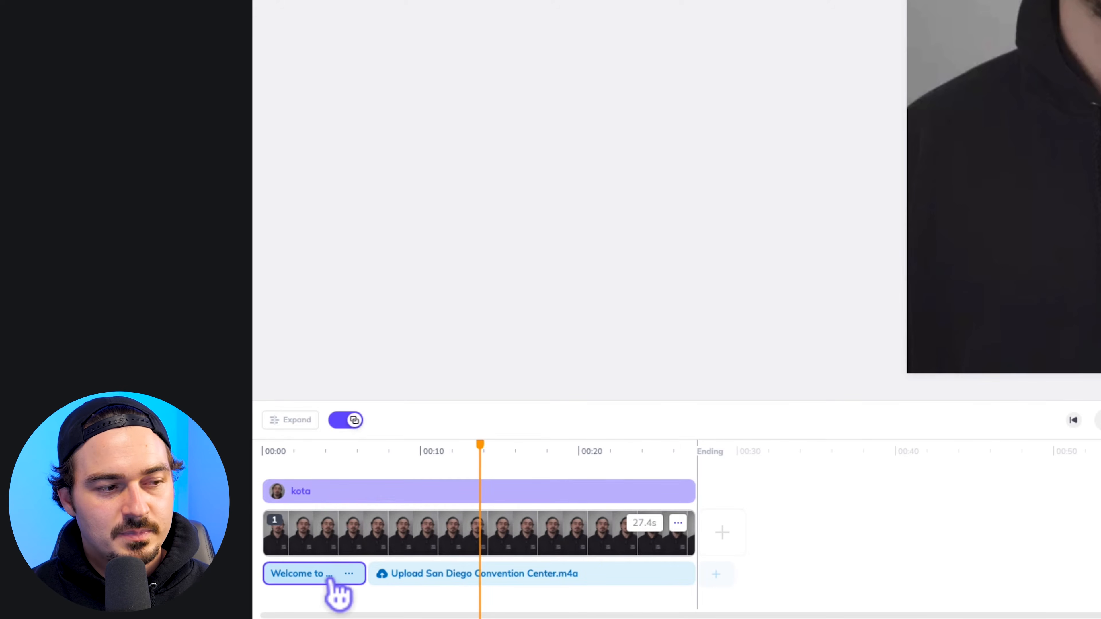
key("Delete")
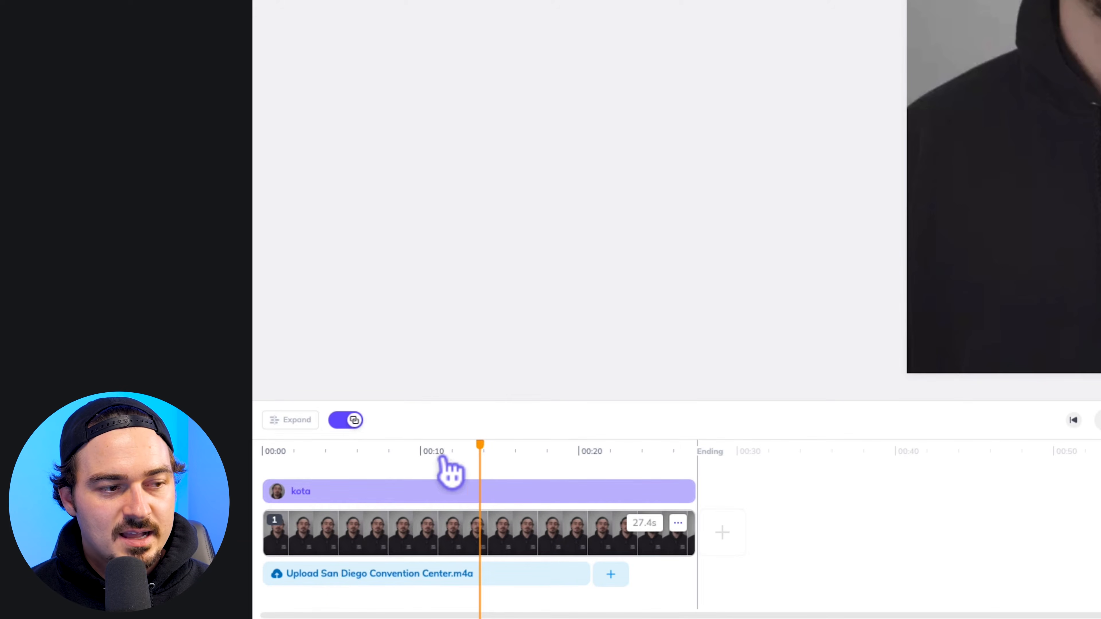
left_click_drag(485, 452, 261, 470)
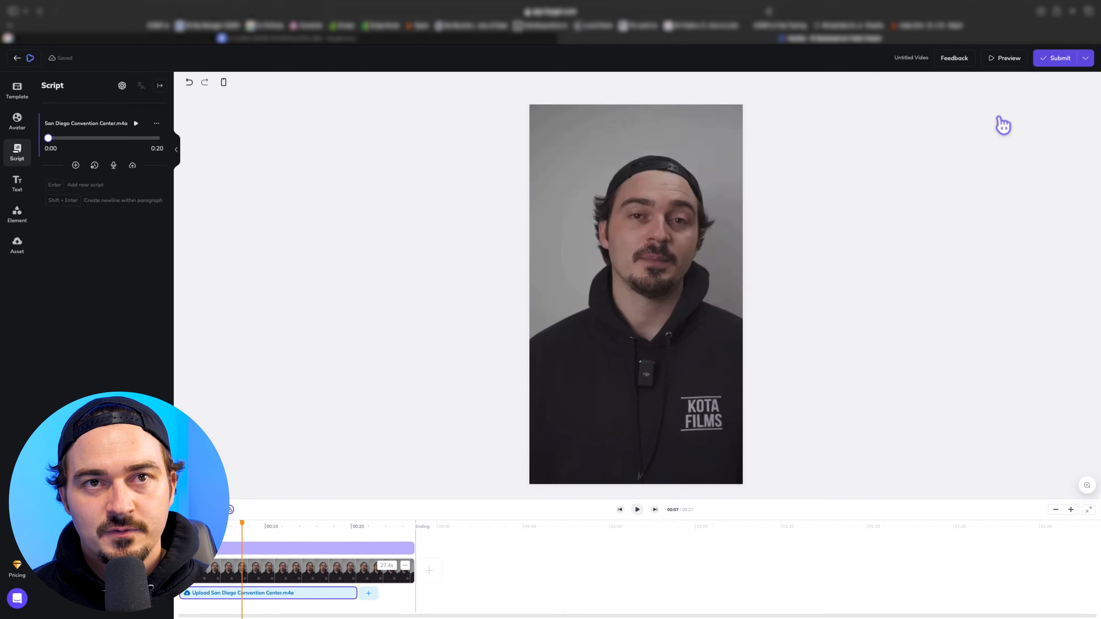
Preview the portrait avatar video with the uploaded audio, and submit it for production, confirming the use of credits.
left_click(997, 60)
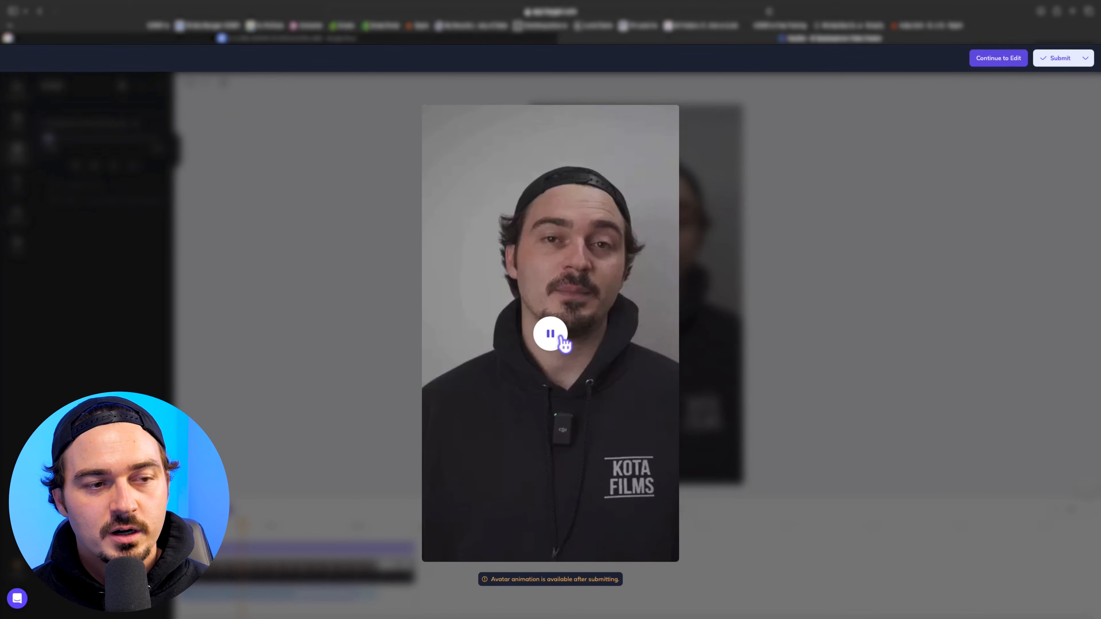
left_click(560, 336)
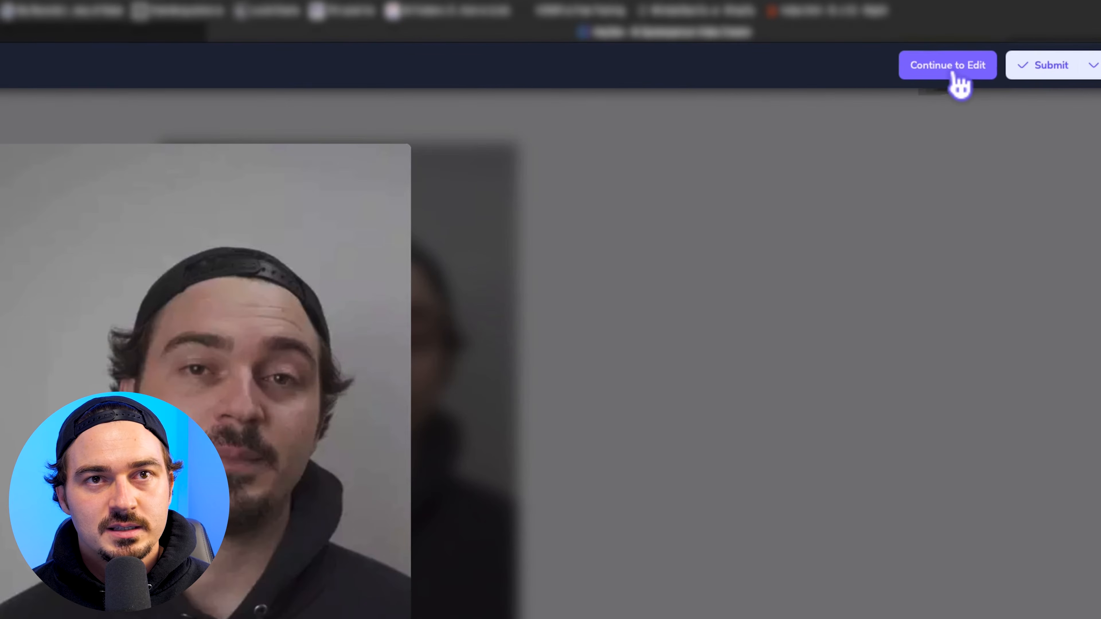
left_click(959, 74)
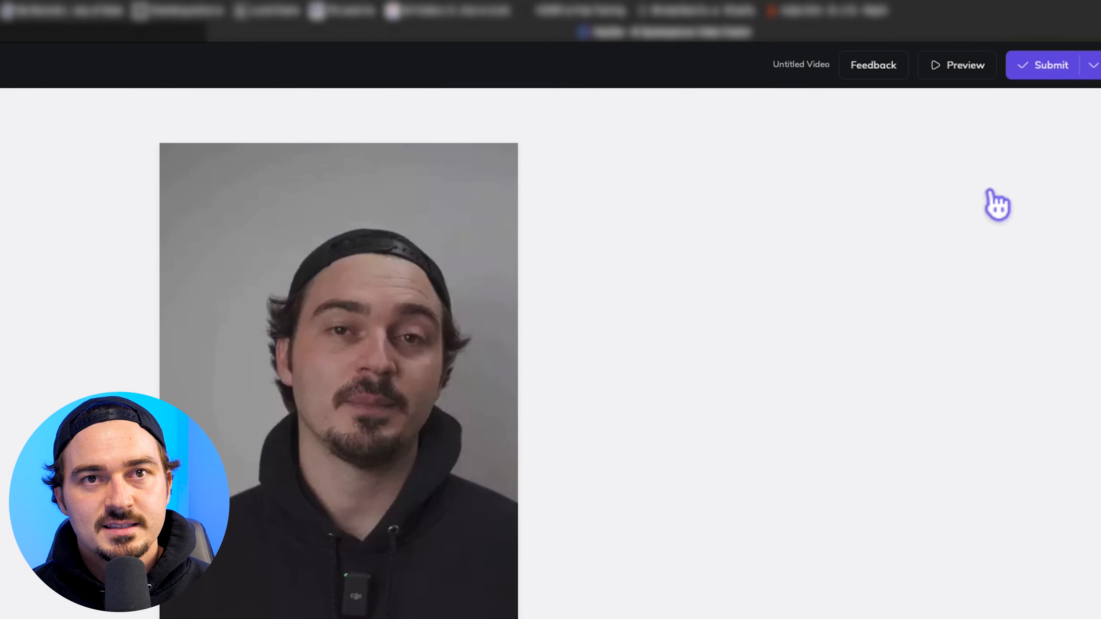
left_click(1054, 70)
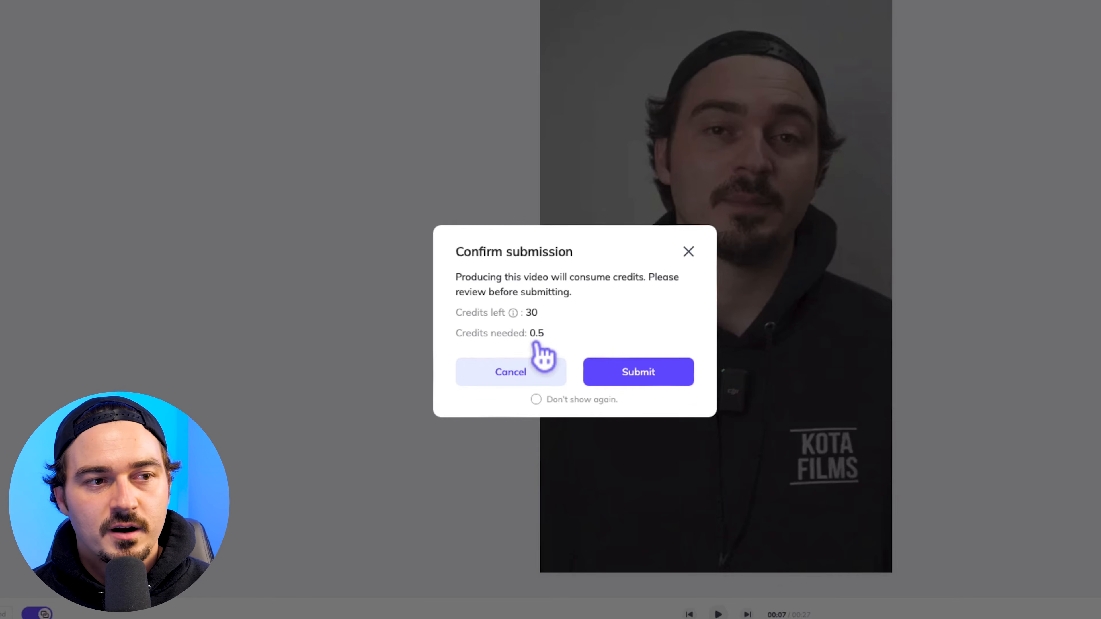
left_click(634, 379)
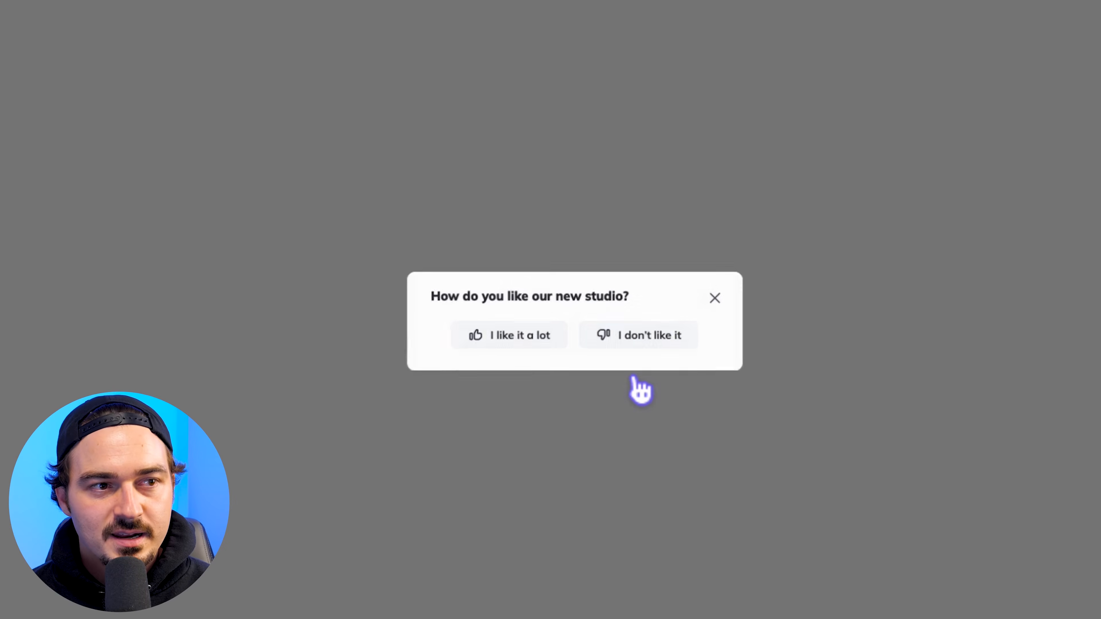